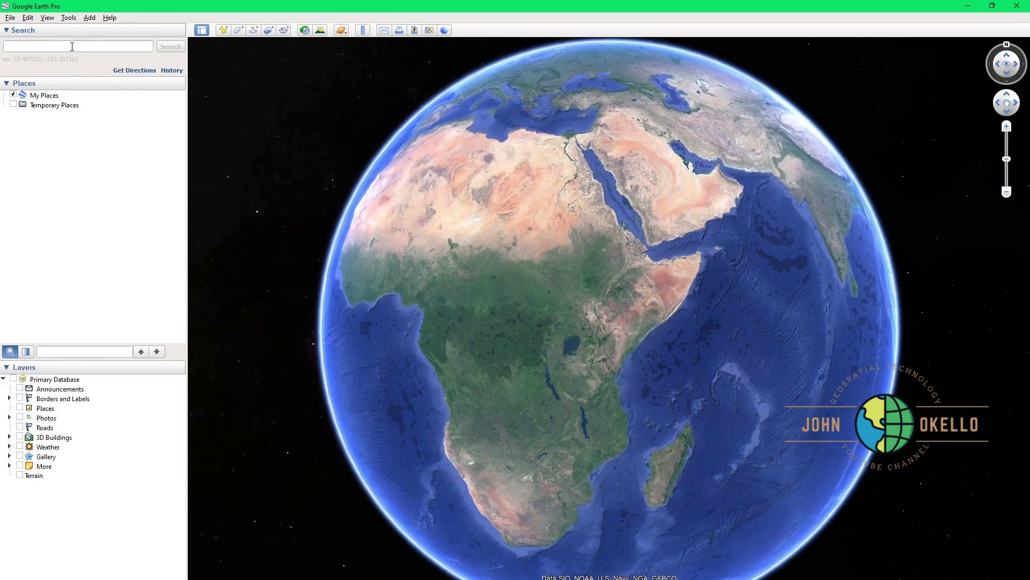
# Search for City Park Hockey Stadium, City Park Crescent, Nairobi, and fly to it
pyautogui.click(72, 47)
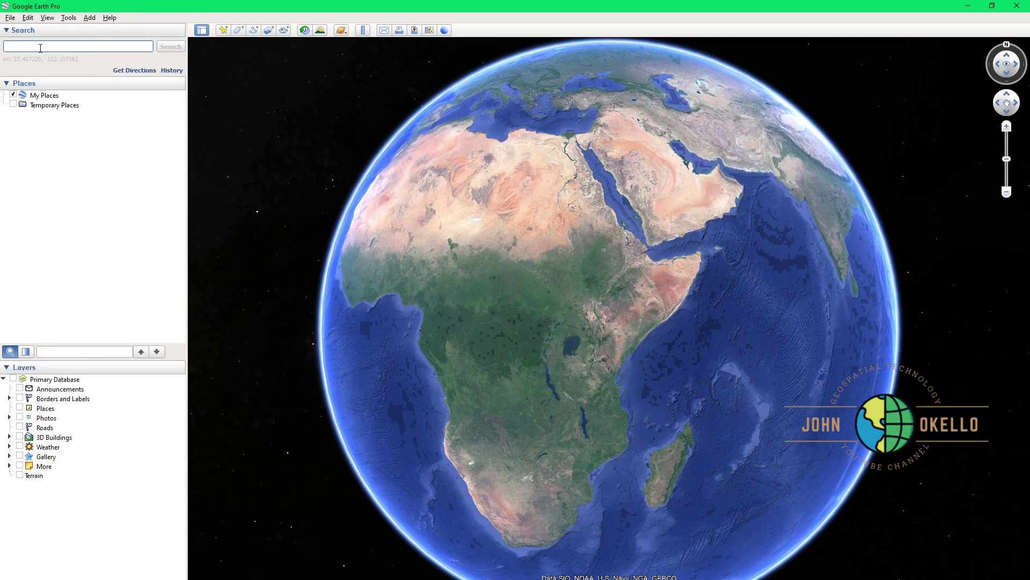
pyautogui.write('city')
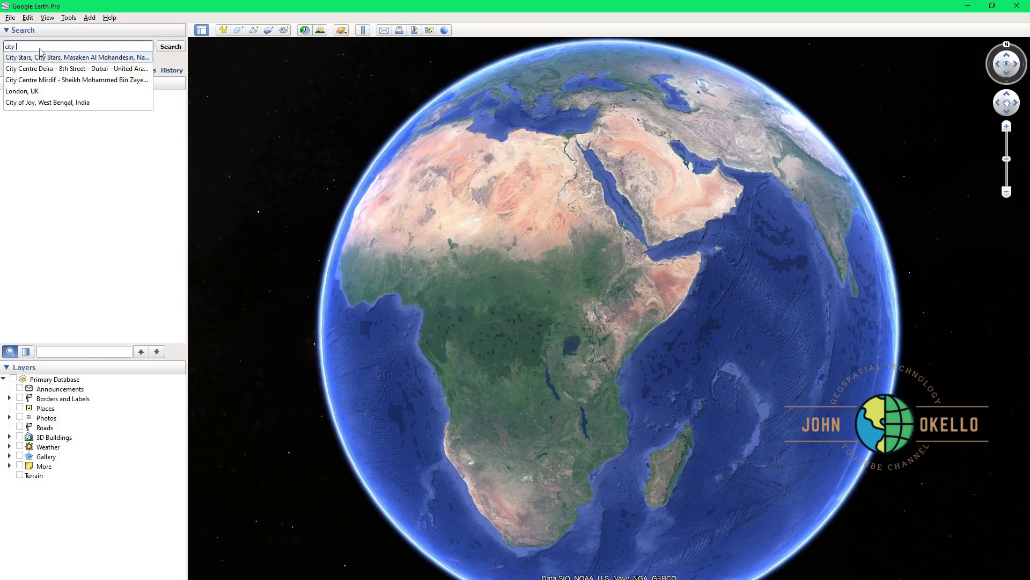
pyautogui.write(' park hor')
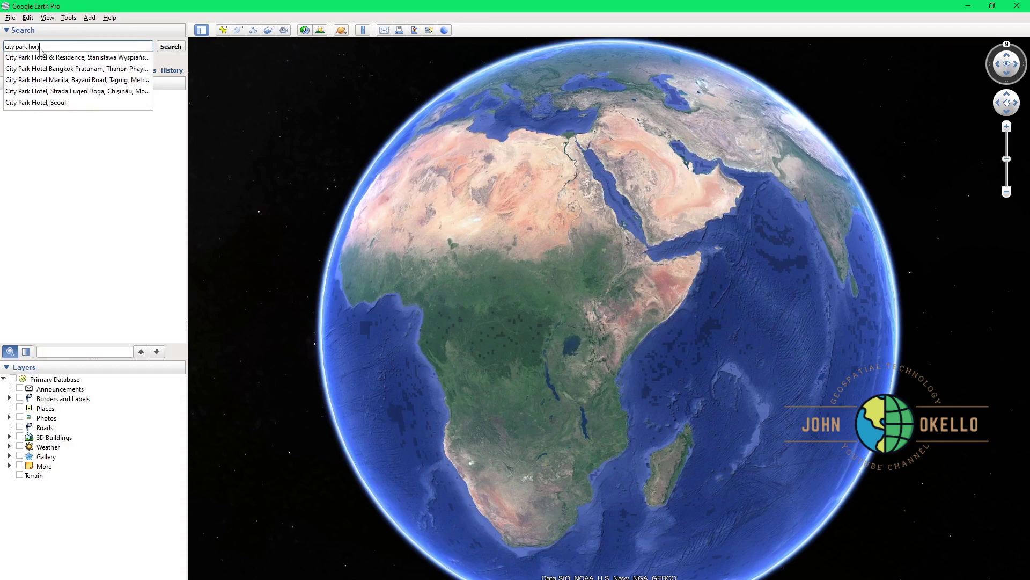
pyautogui.write('kt')
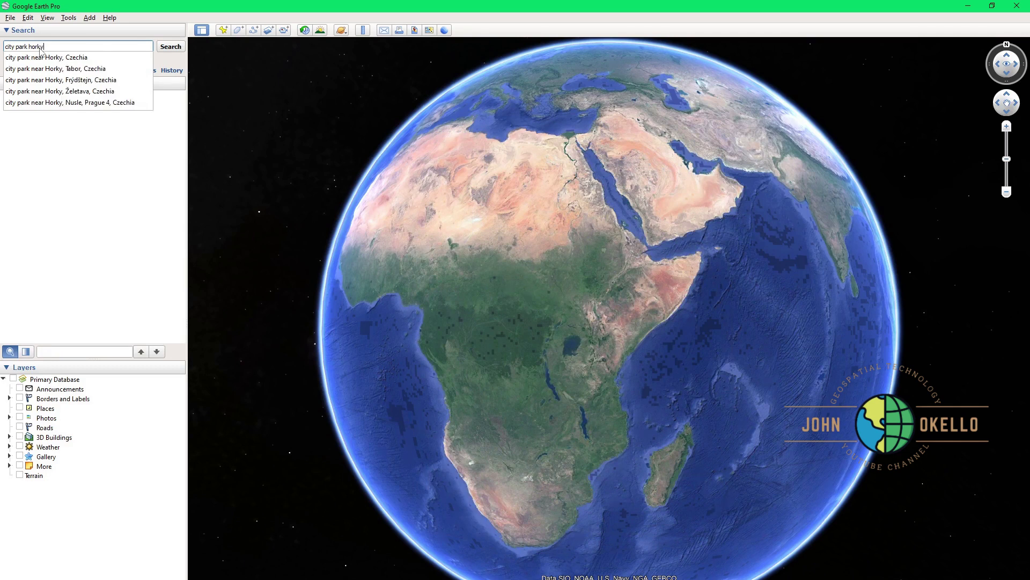
pyautogui.press('BackSpace')
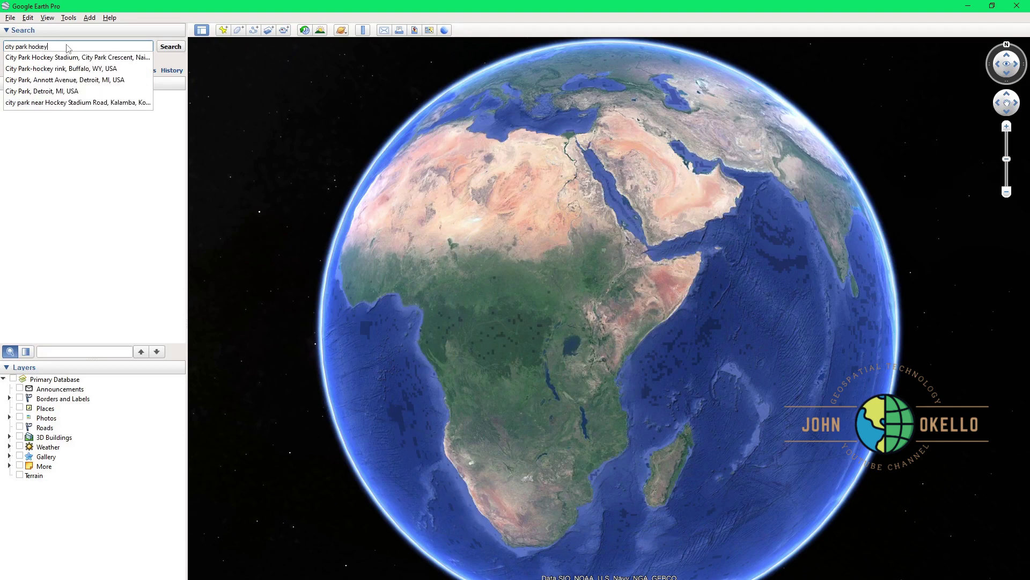
pyautogui.click(77, 58)
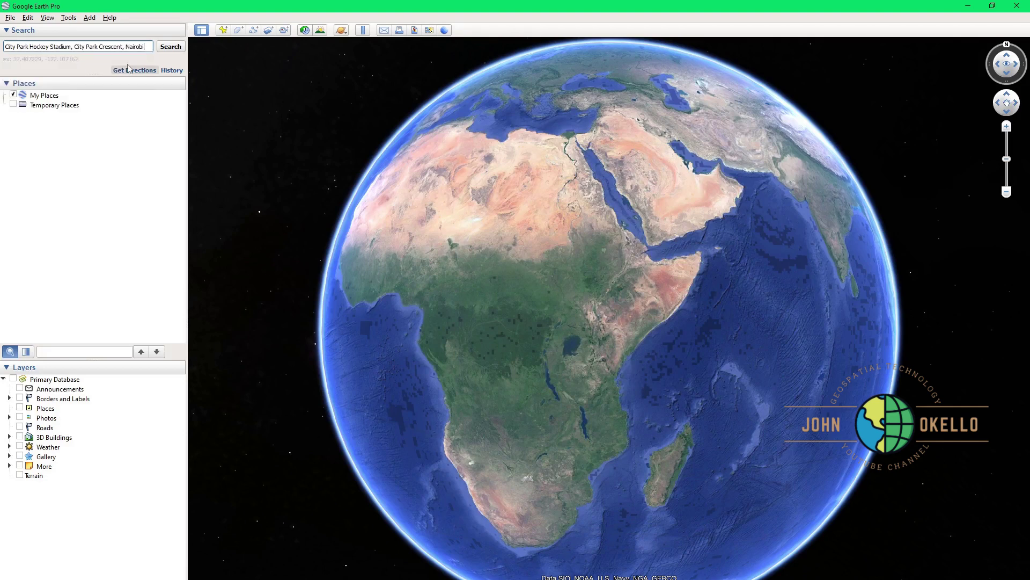
pyautogui.click(170, 47)
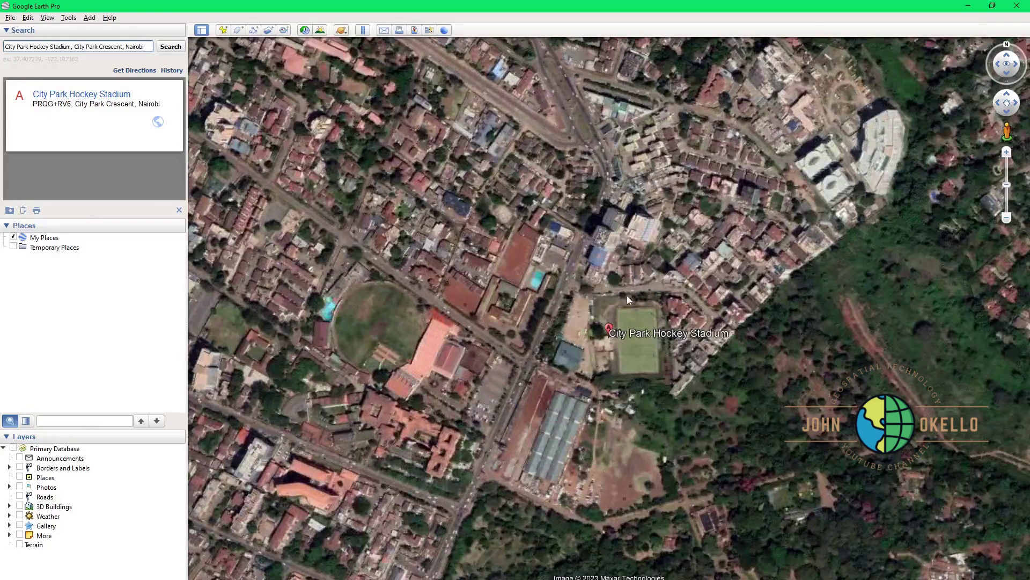
# Frame the hockey stadium grounds closely in a north-up view looking straight down
pyautogui.scroll(2, 685, 330)
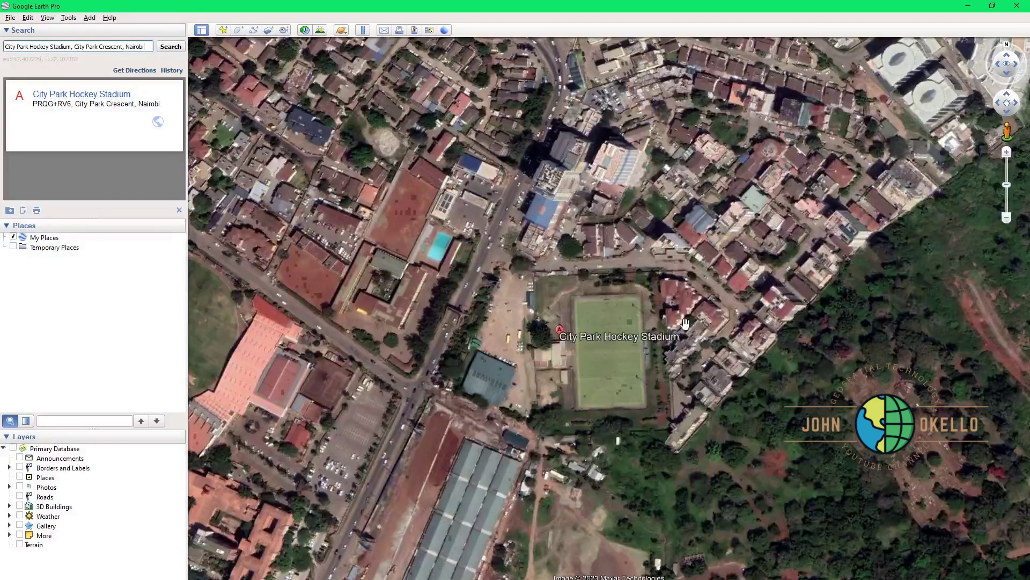
pyautogui.scroll(1, 679, 323)
pyautogui.scroll(1, 623, 319)
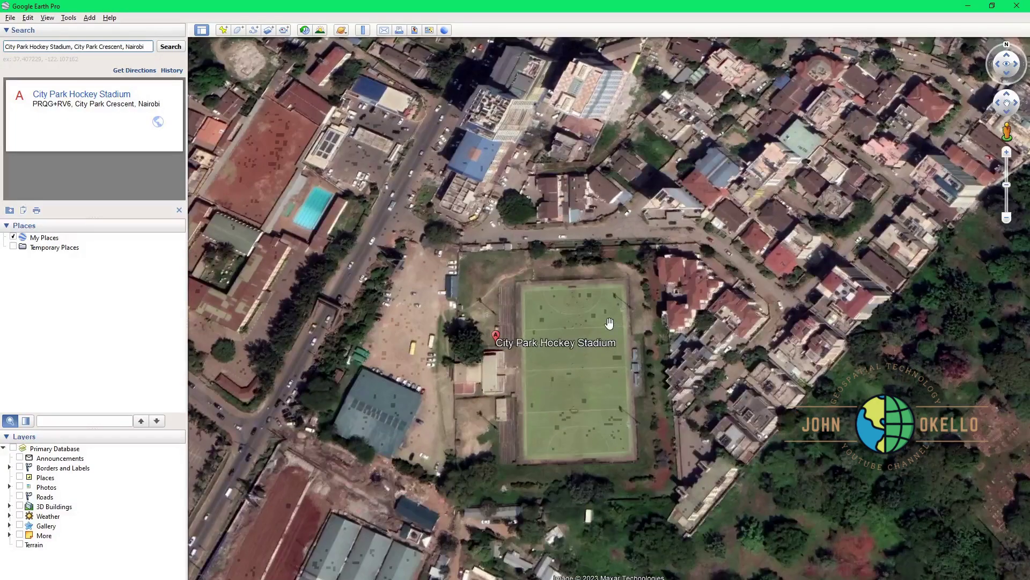
pyautogui.scroll(1, 608, 321)
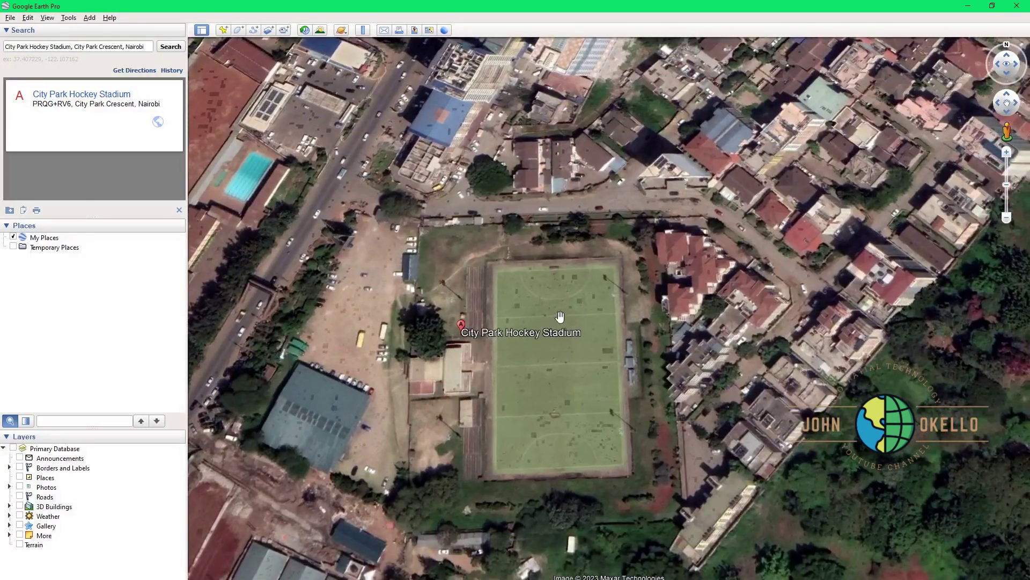
pyautogui.scroll(1, 550, 322)
pyautogui.scroll(1, 546, 317)
pyautogui.scroll(1, 542, 330)
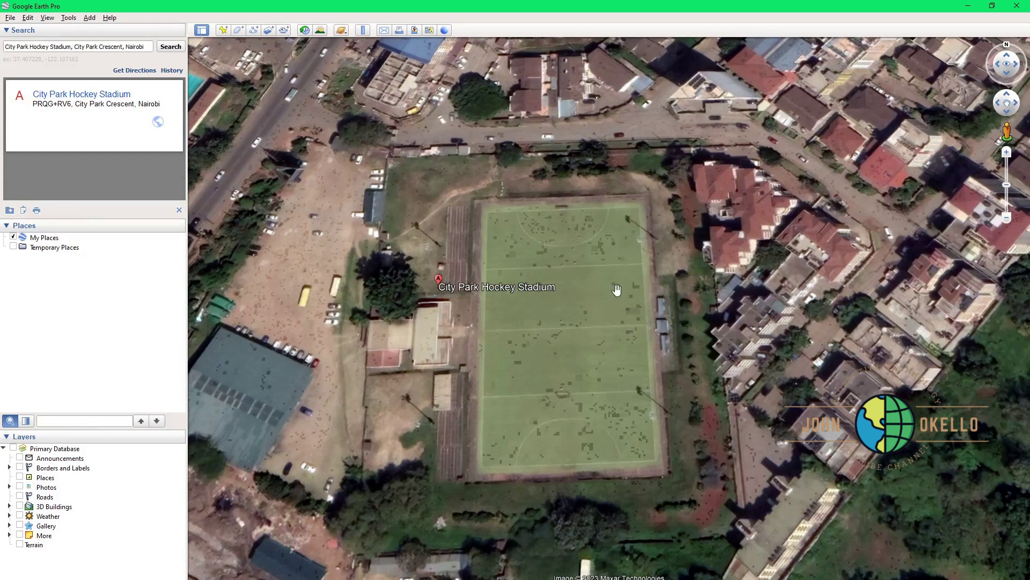
pyautogui.click(1007, 46)
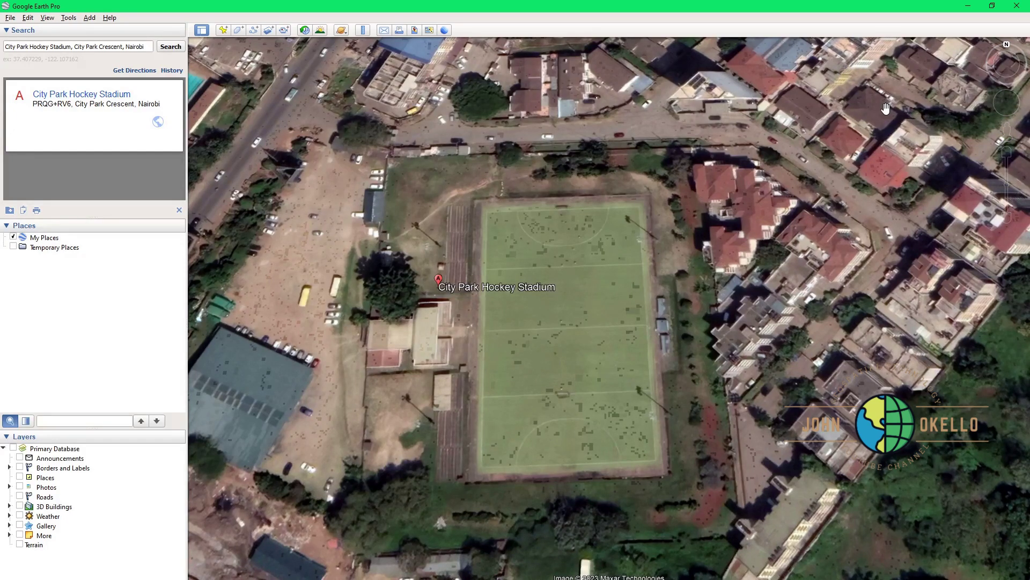
pyautogui.press('u')
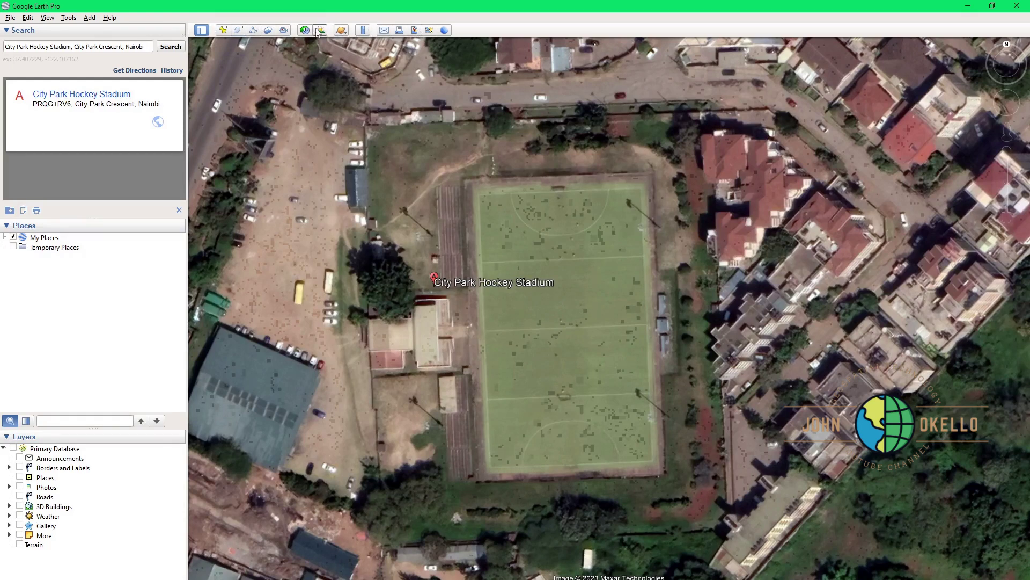
# Open the Ruler, place it clear of the stadium grounds, and set the line measurement's map length unit to Meters
pyautogui.click(364, 30)
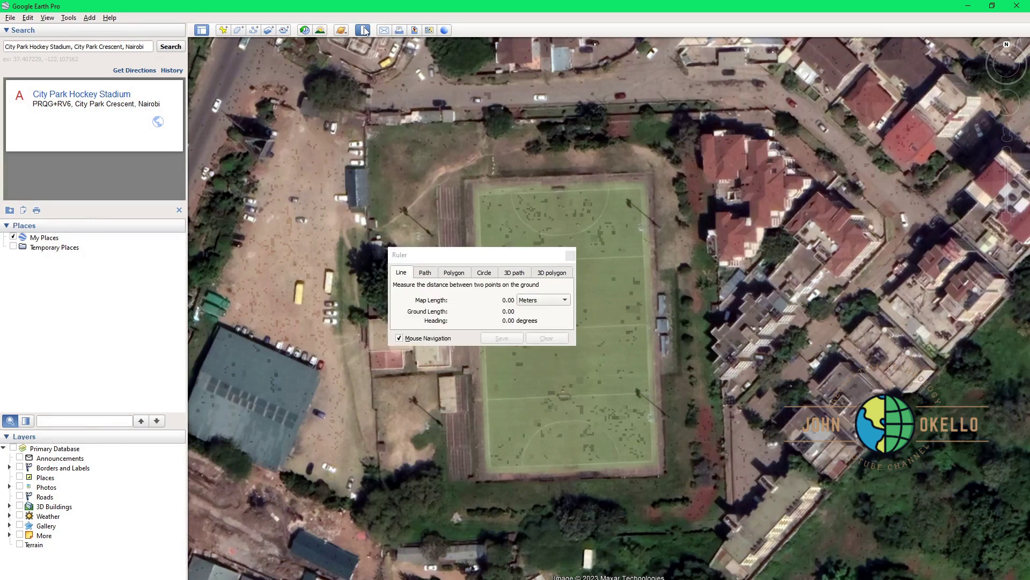
pyautogui.click(466, 257)
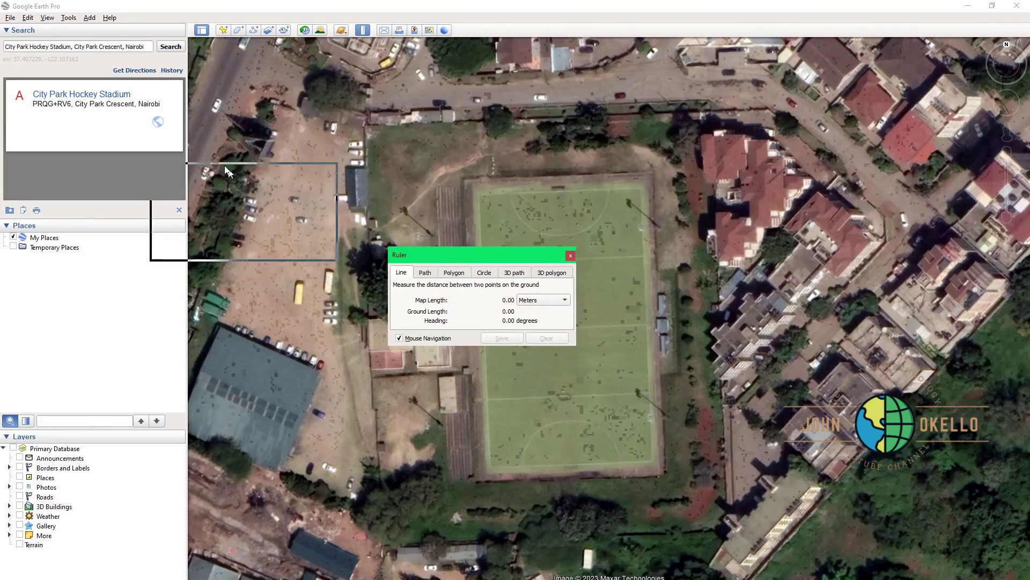
pyautogui.moveTo(275, 64); pyautogui.dragTo(181, 33)
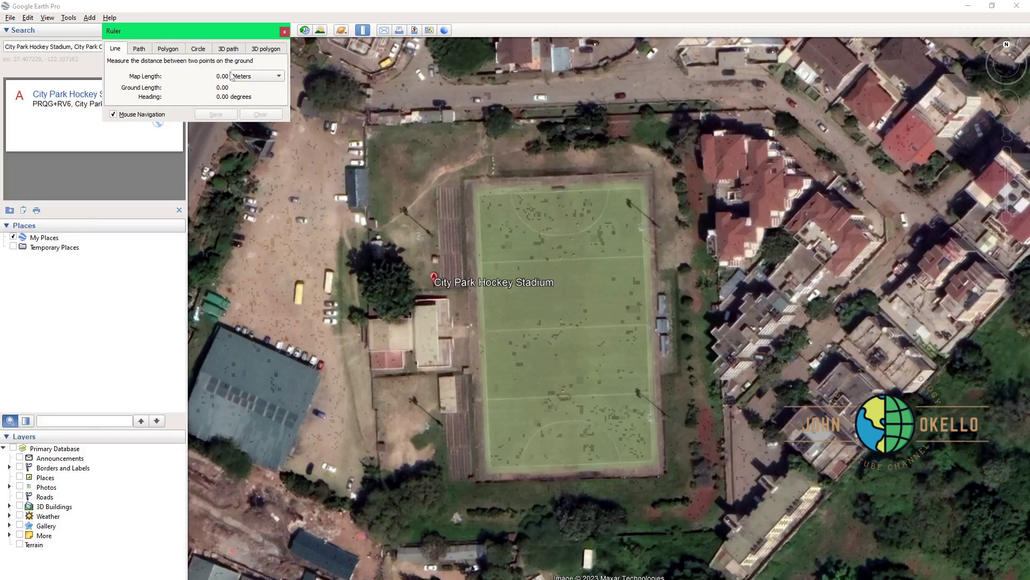
pyautogui.click(252, 80)
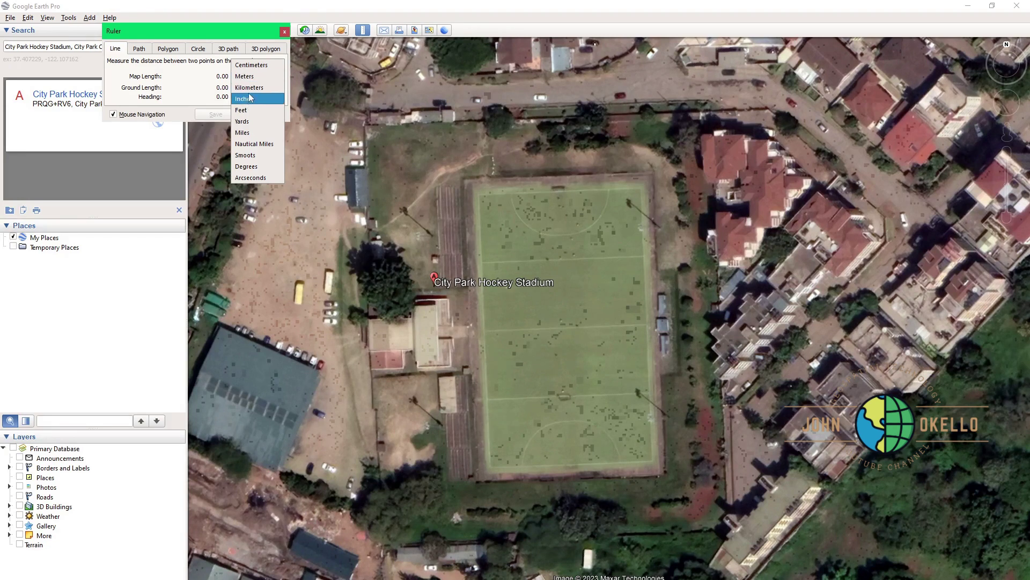
pyautogui.click(243, 31)
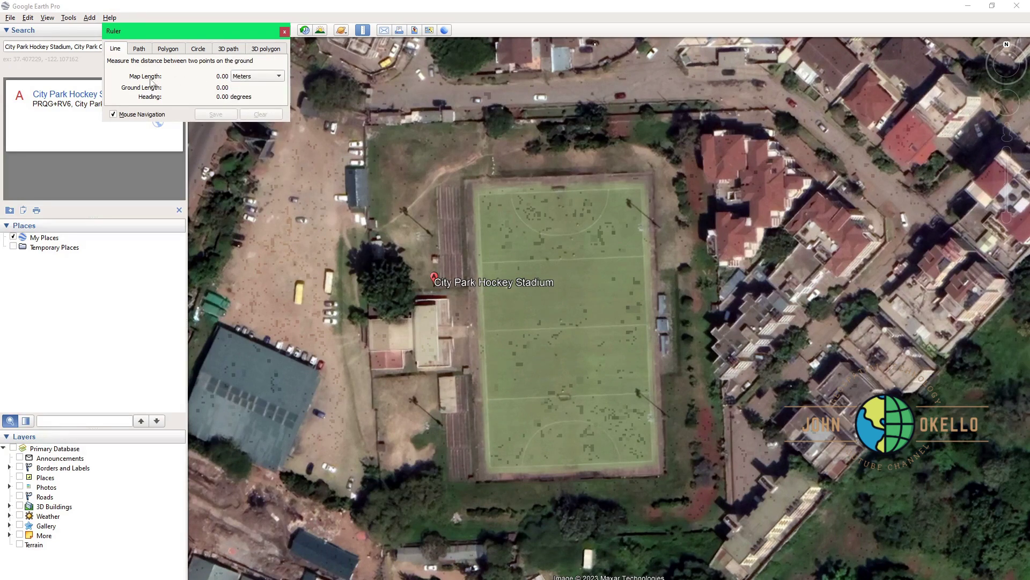
pyautogui.click(254, 78)
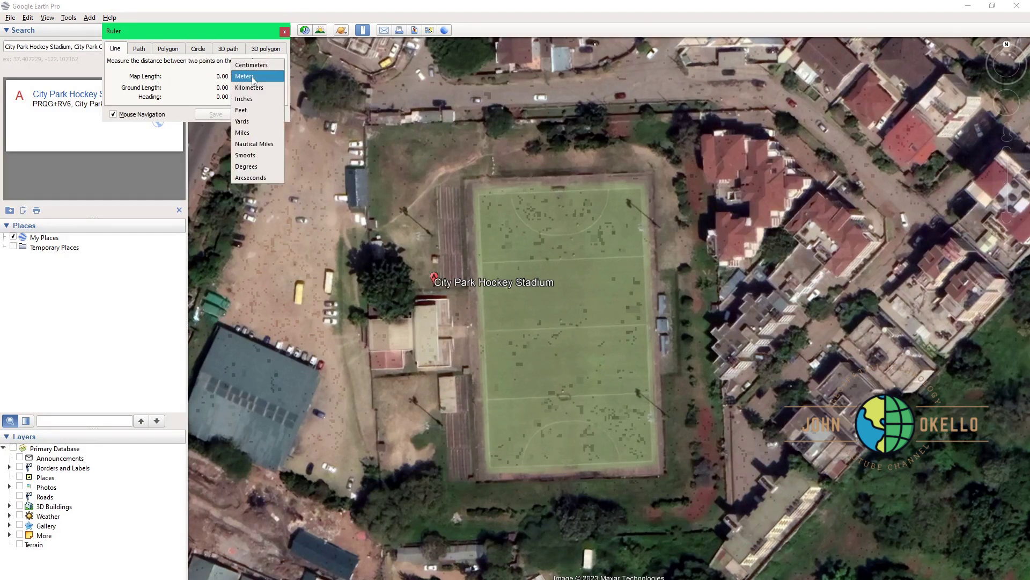
pyautogui.click(254, 77)
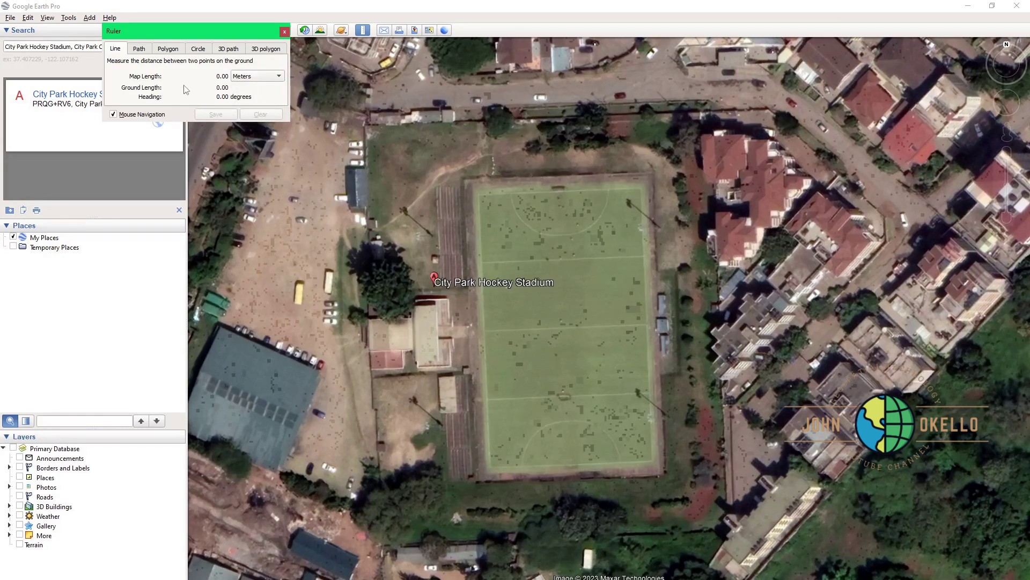
# Switch the Ruler to polygon measurement with the perimeter in Meters and the area in Acres
pyautogui.click(164, 49)
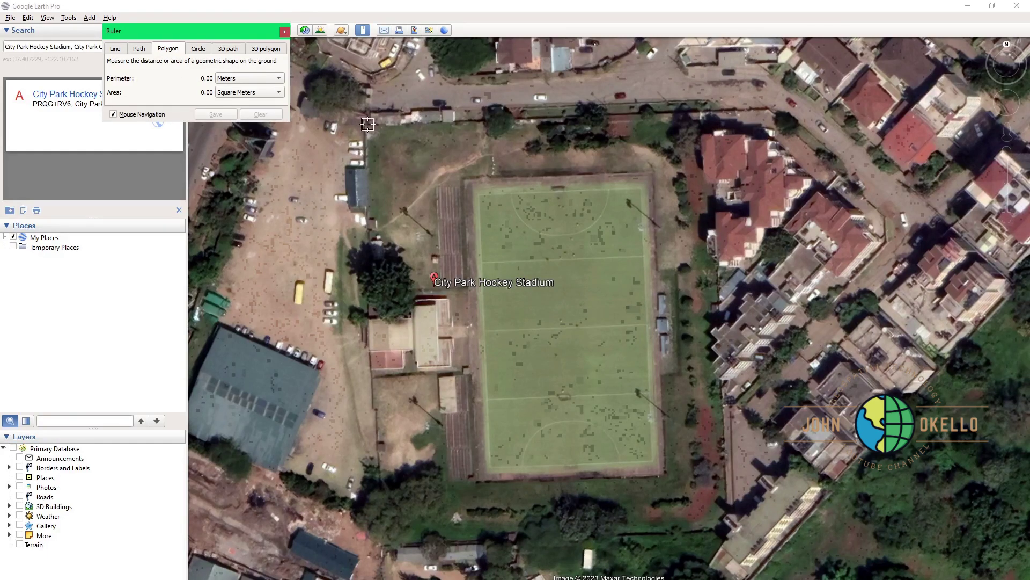
pyautogui.click(244, 79)
pyautogui.click(244, 77)
pyautogui.click(248, 93)
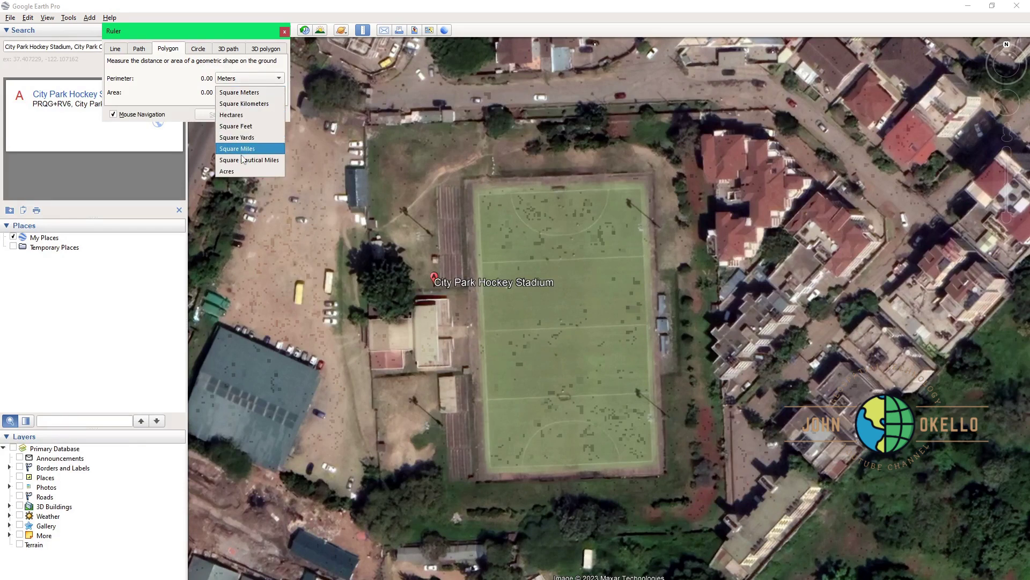
pyautogui.click(254, 93)
pyautogui.click(255, 96)
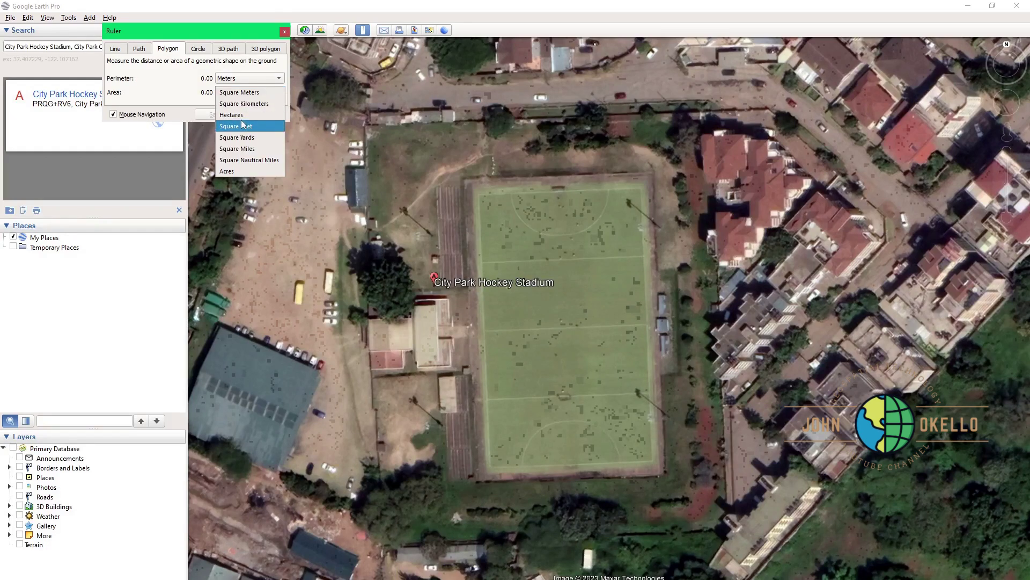
pyautogui.click(243, 115)
pyautogui.click(252, 94)
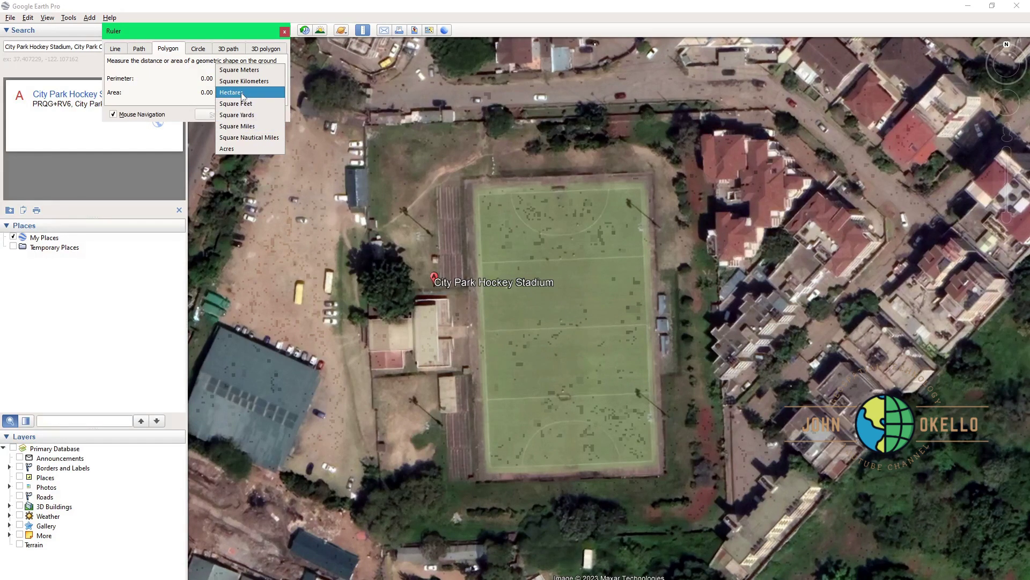
pyautogui.click(236, 149)
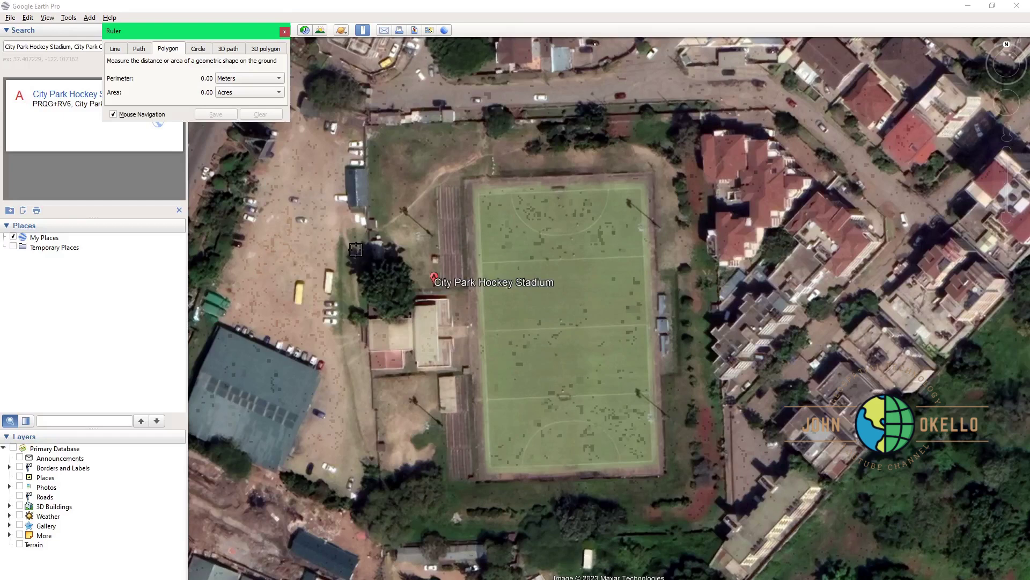
# Trace a measurement polygon around the boundary of the hockey stadium grounds, following the angled southwest corner and the western edge
pyautogui.click(365, 126)
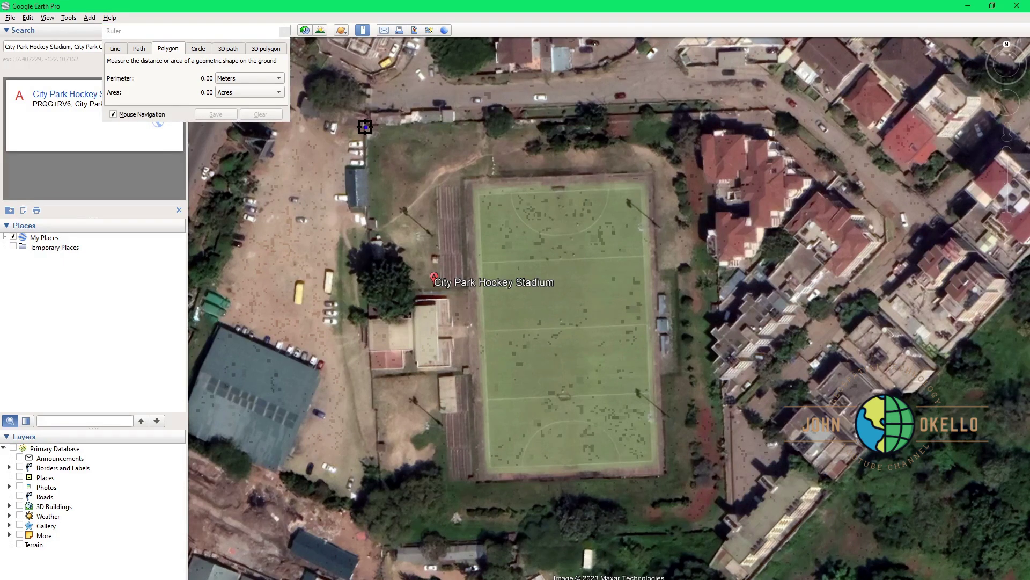
pyautogui.click(702, 115)
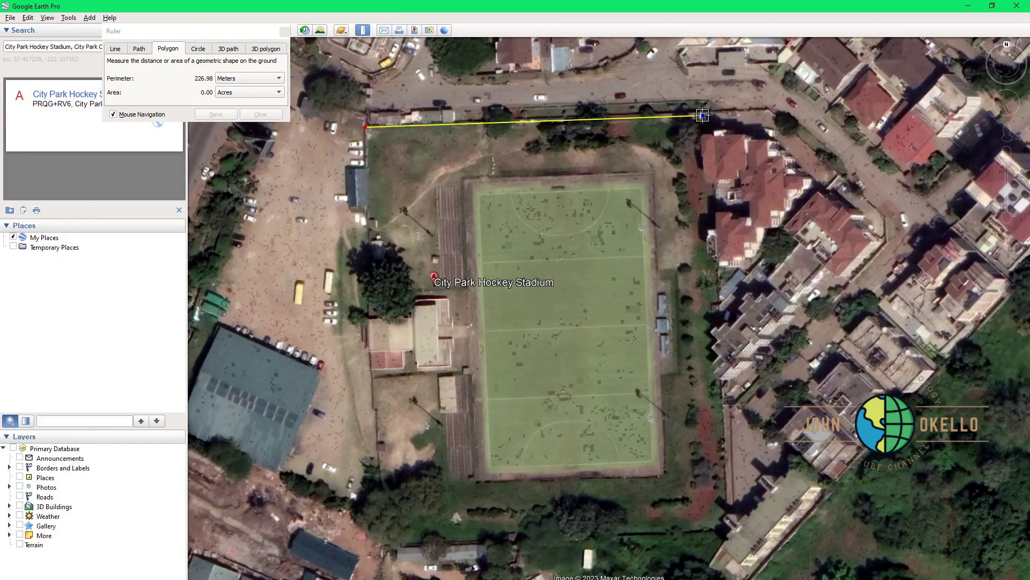
pyautogui.click(728, 528)
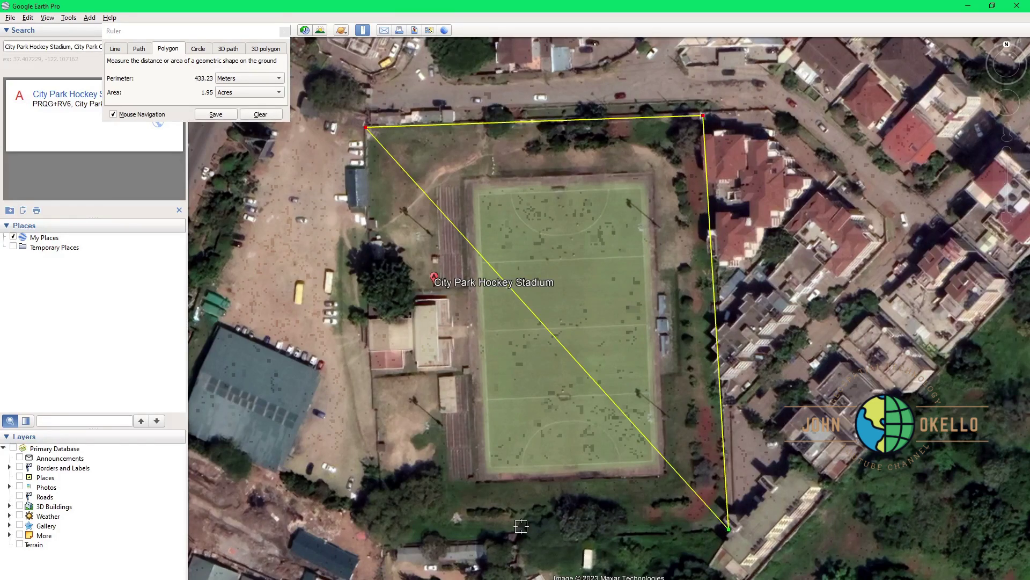
pyautogui.click(434, 526)
pyautogui.click(407, 514)
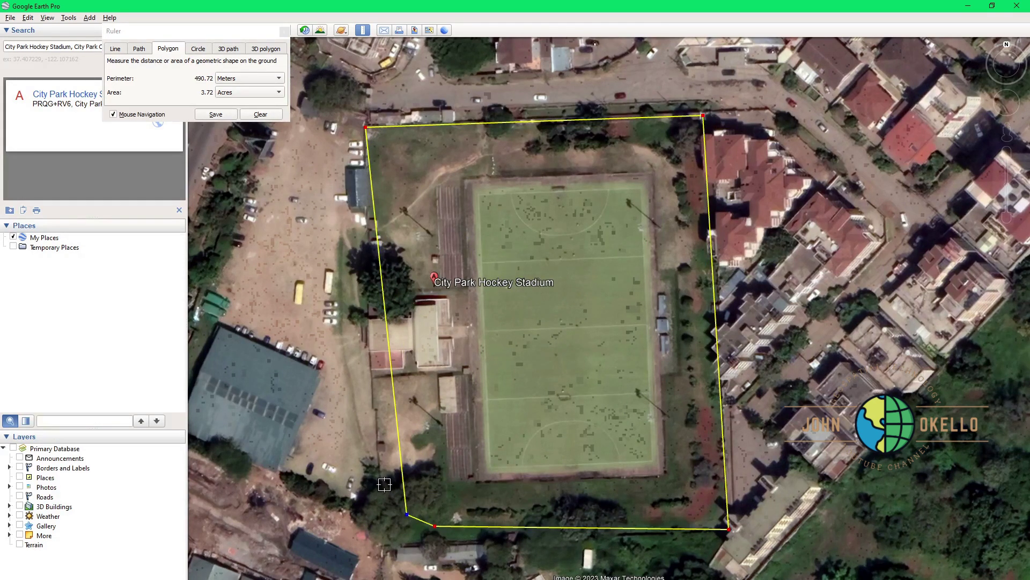
pyautogui.click(384, 484)
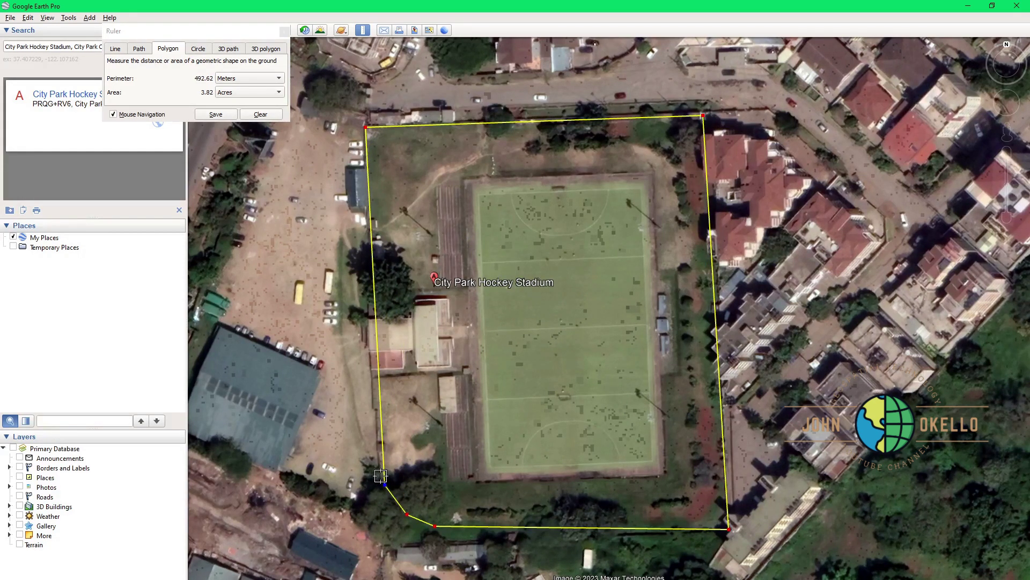
pyautogui.click(380, 476)
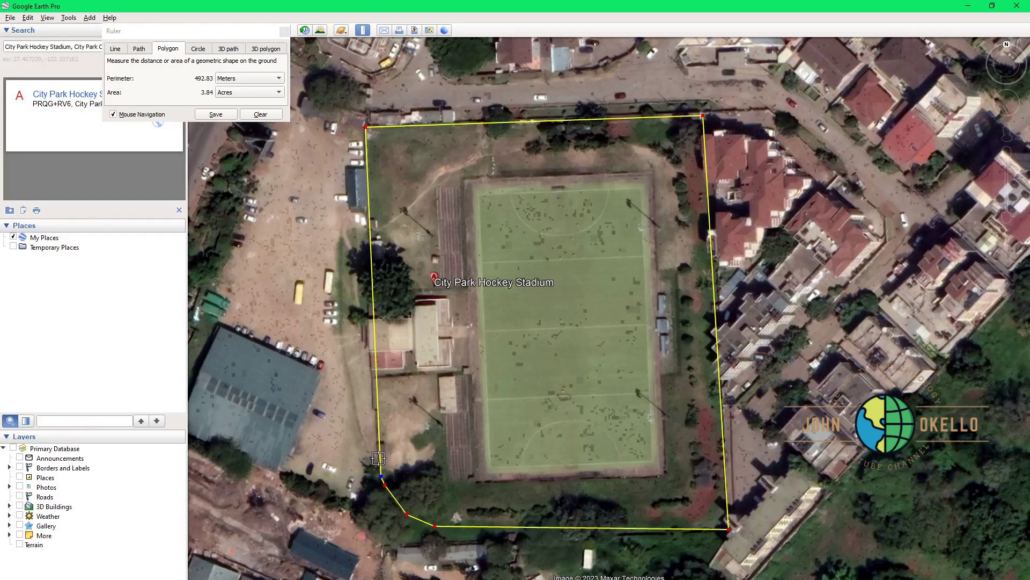
pyautogui.click(371, 378)
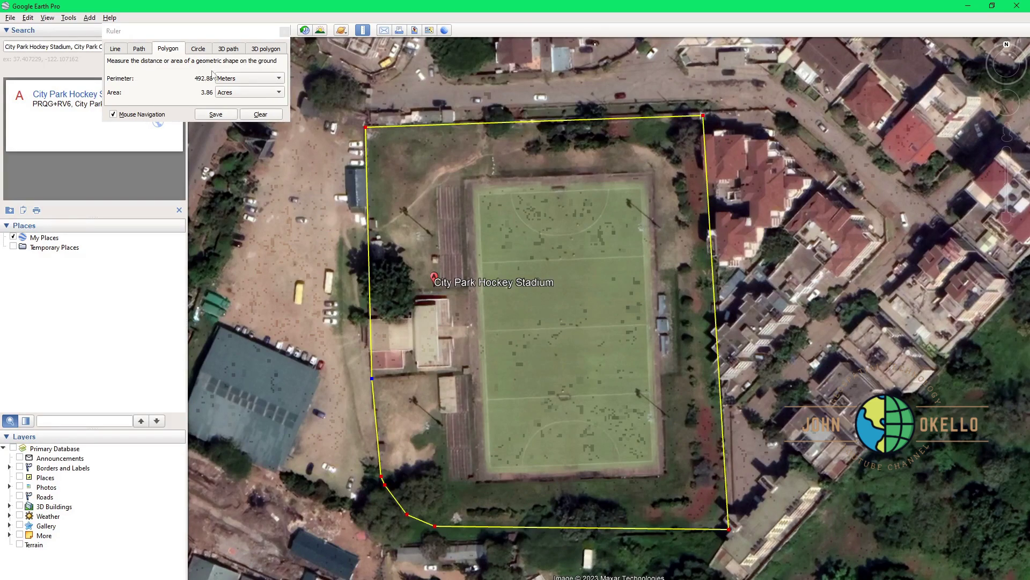
# Read the polygon's area in Hectares and in Square Meters, and return the area unit to Acres
pyautogui.click(199, 32)
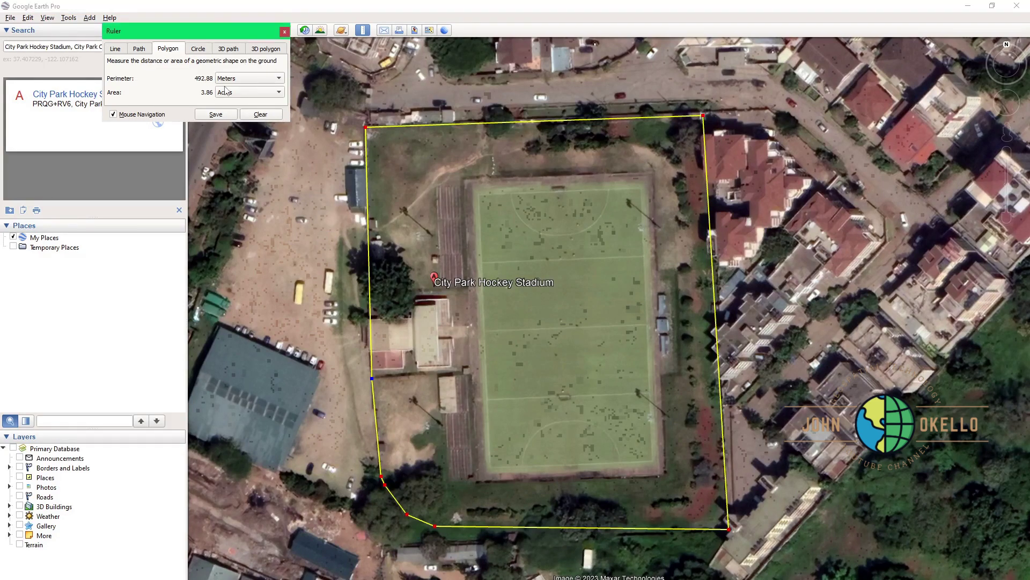
pyautogui.moveTo(195, 26); pyautogui.dragTo(270, 187)
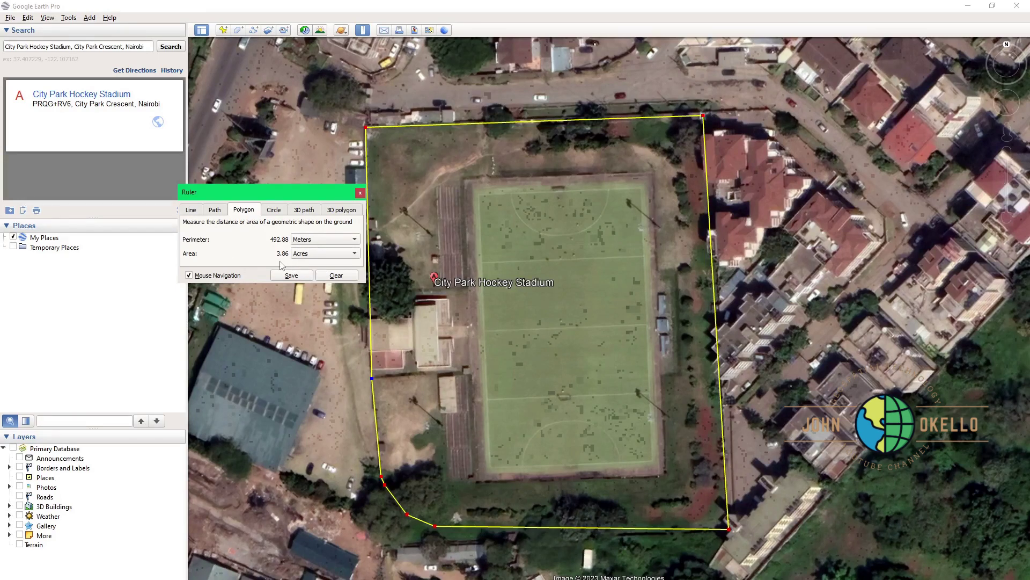
pyautogui.click(339, 258)
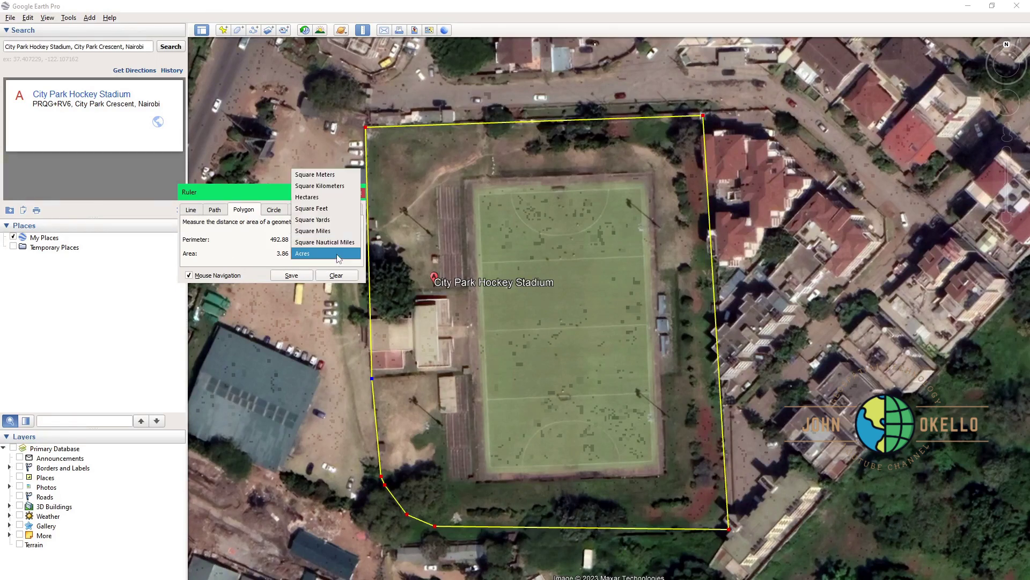
pyautogui.click(329, 197)
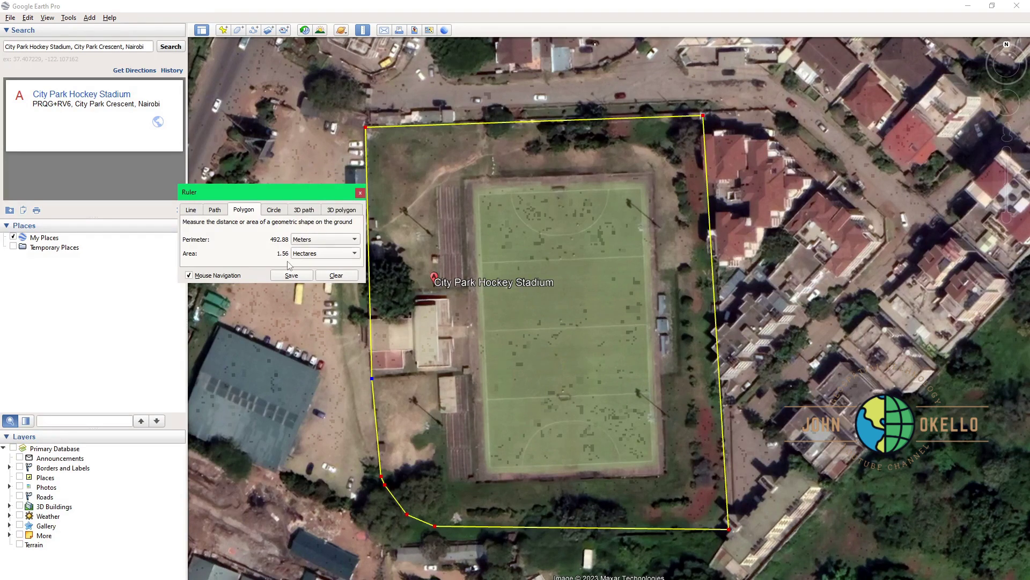
pyautogui.click(333, 256)
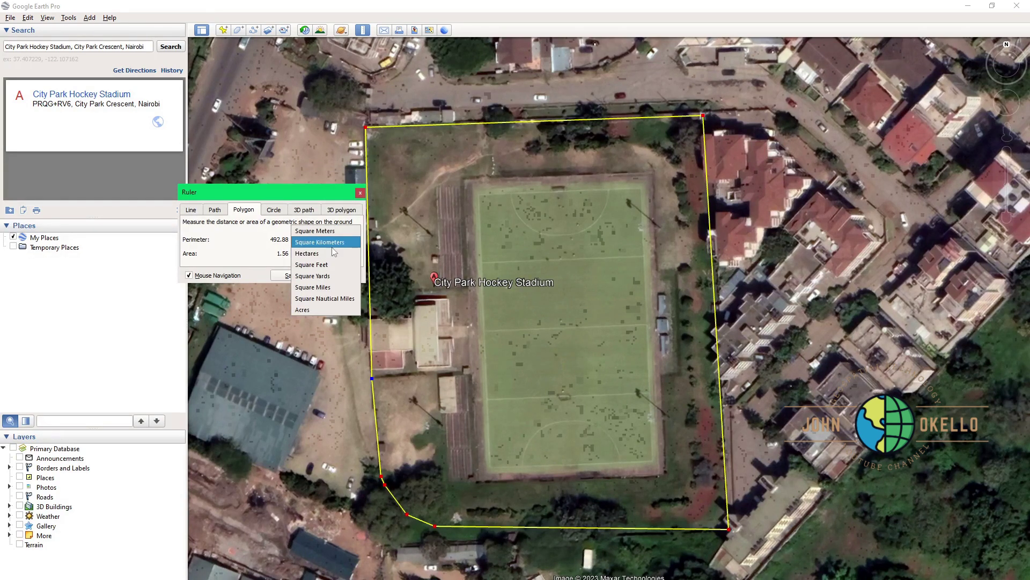
pyautogui.click(333, 228)
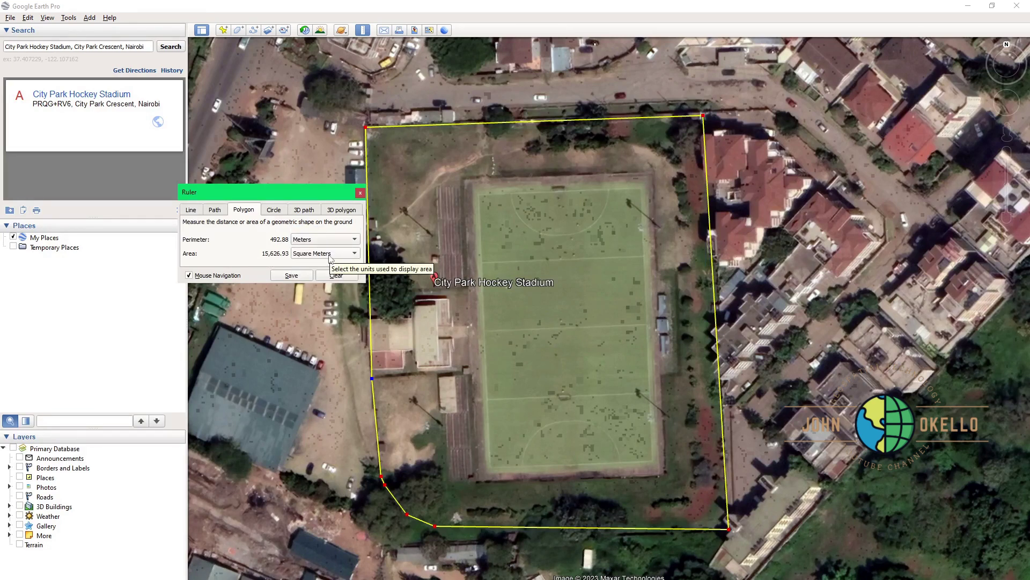
pyautogui.click(319, 257)
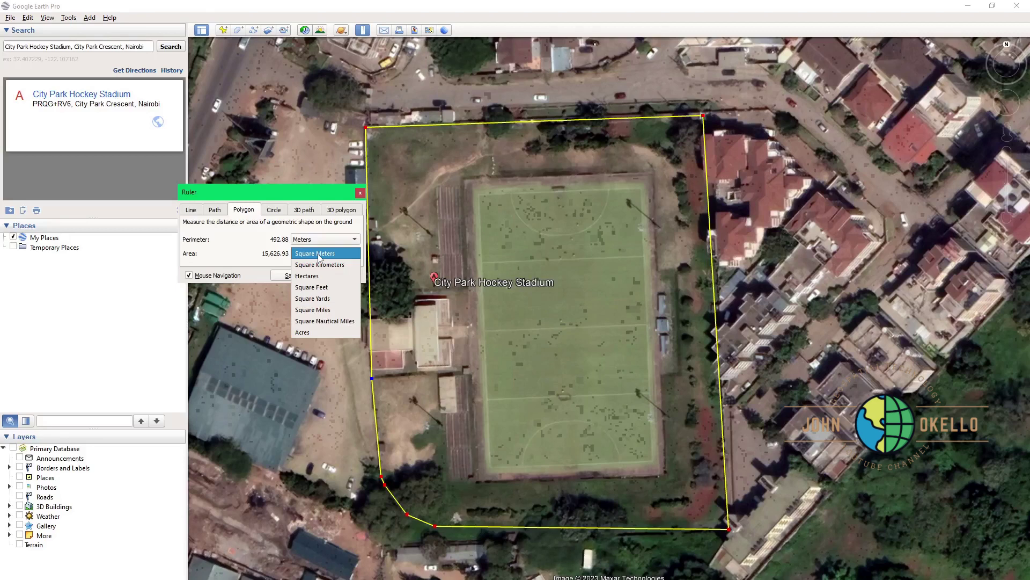
pyautogui.click(314, 330)
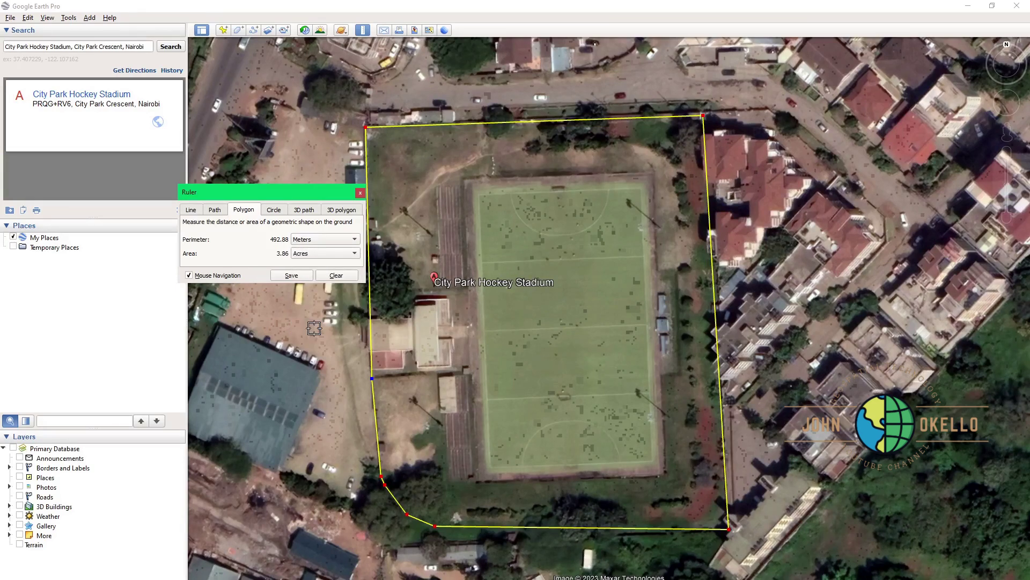
# Save the measured stadium polygon under the name Area1 and hide it on the map
pyautogui.click(291, 276)
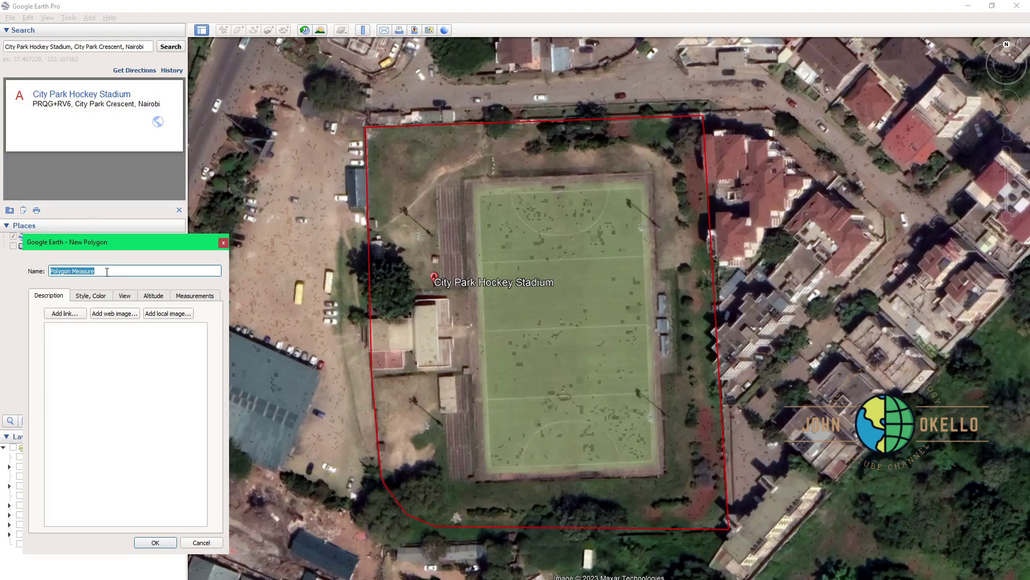
pyautogui.write('Area1')
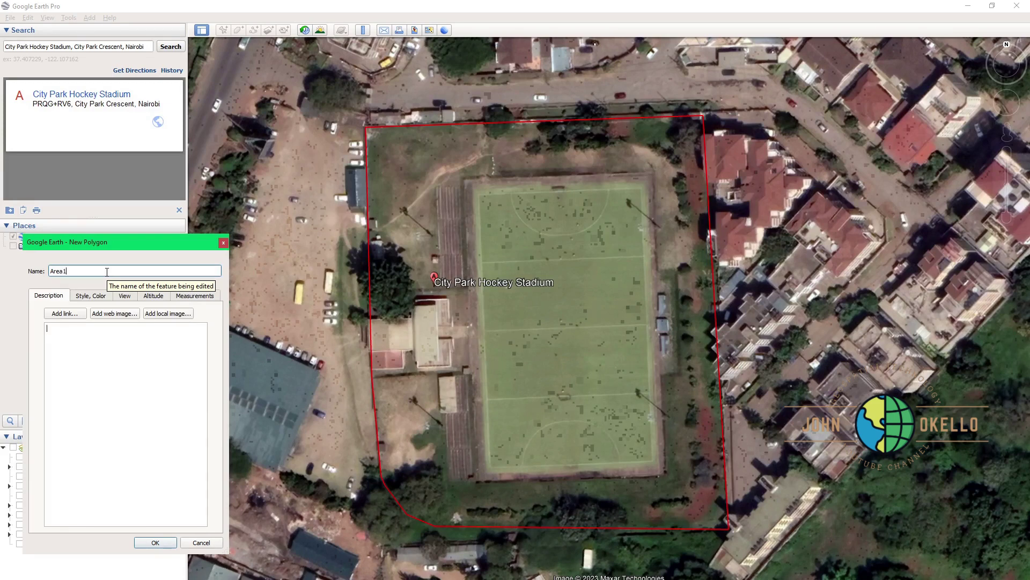
pyautogui.click(168, 544)
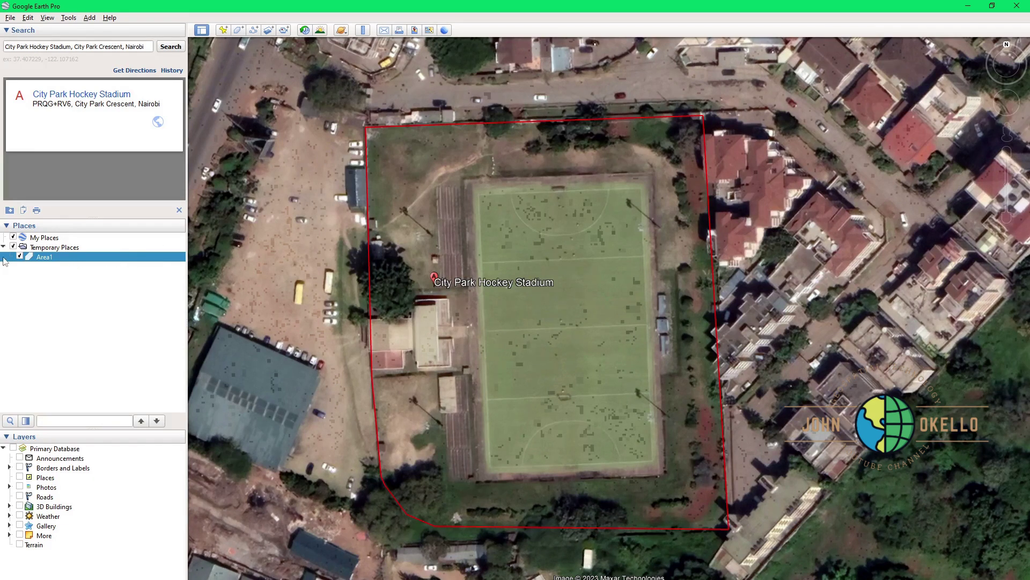
pyautogui.click(19, 257)
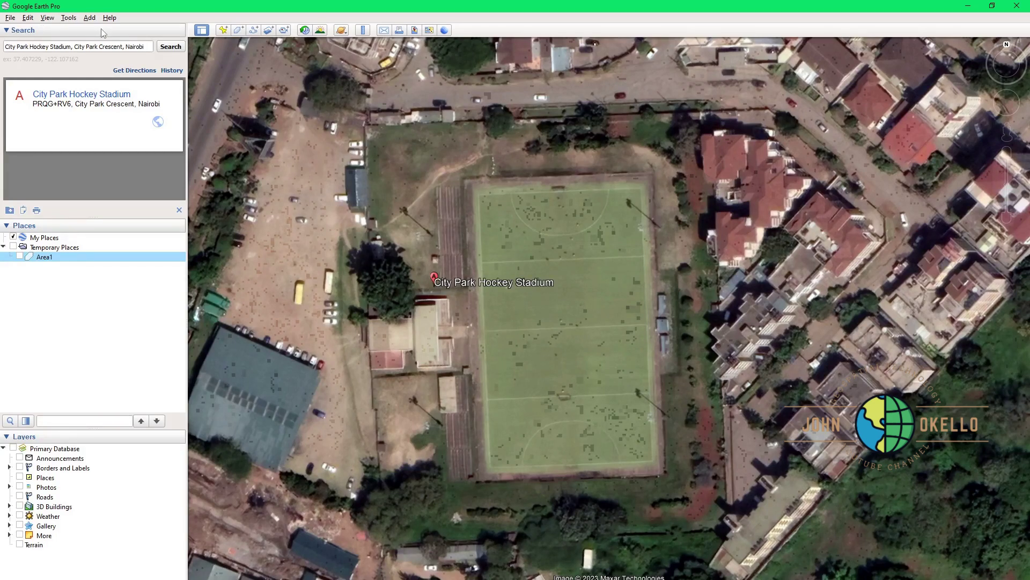
# Start a new polygon with a yellow (#ffff00) area color, keeping its area style Outlined
pyautogui.click(238, 31)
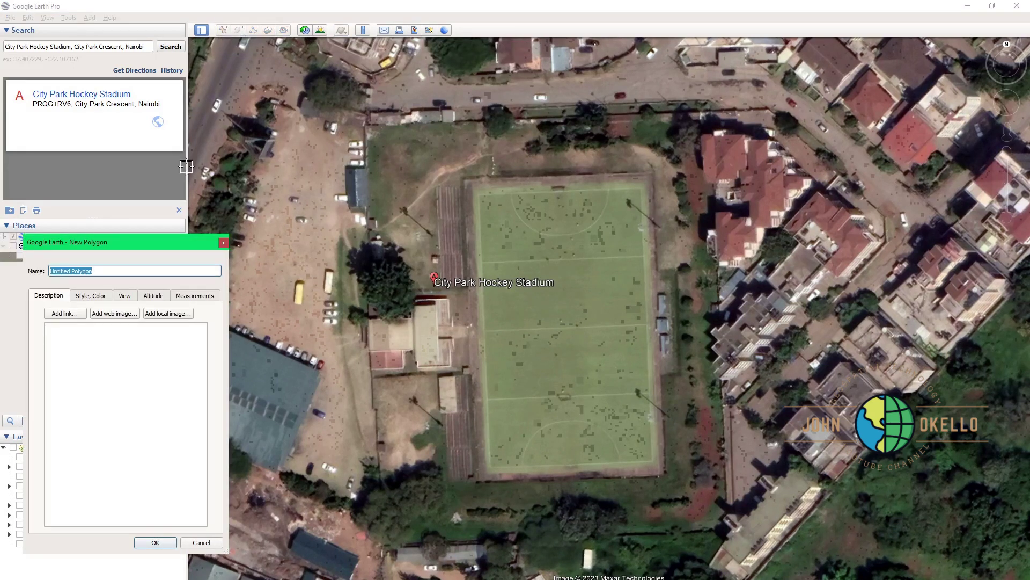
pyautogui.moveTo(152, 246); pyautogui.dragTo(236, 92)
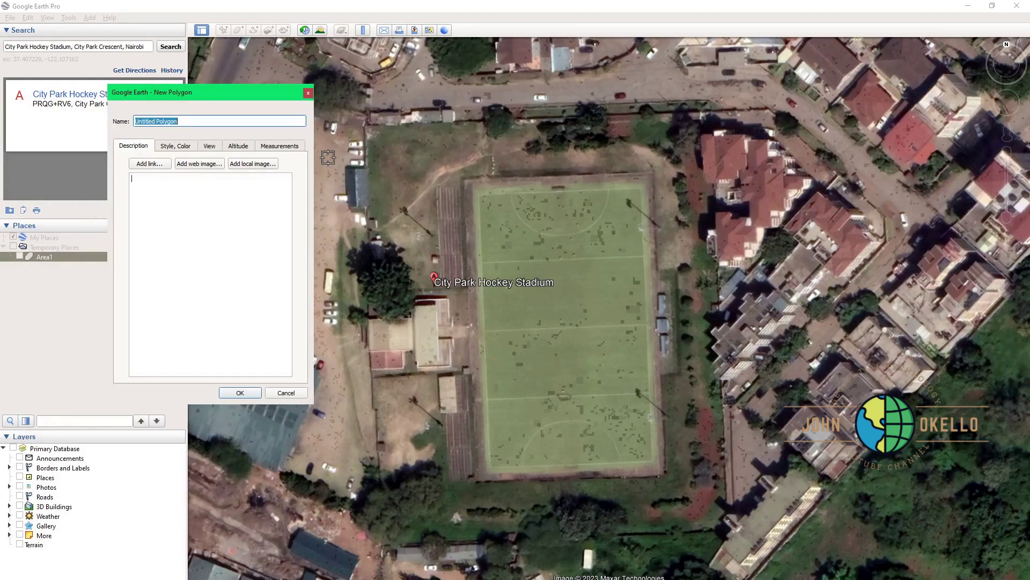
pyautogui.click(184, 148)
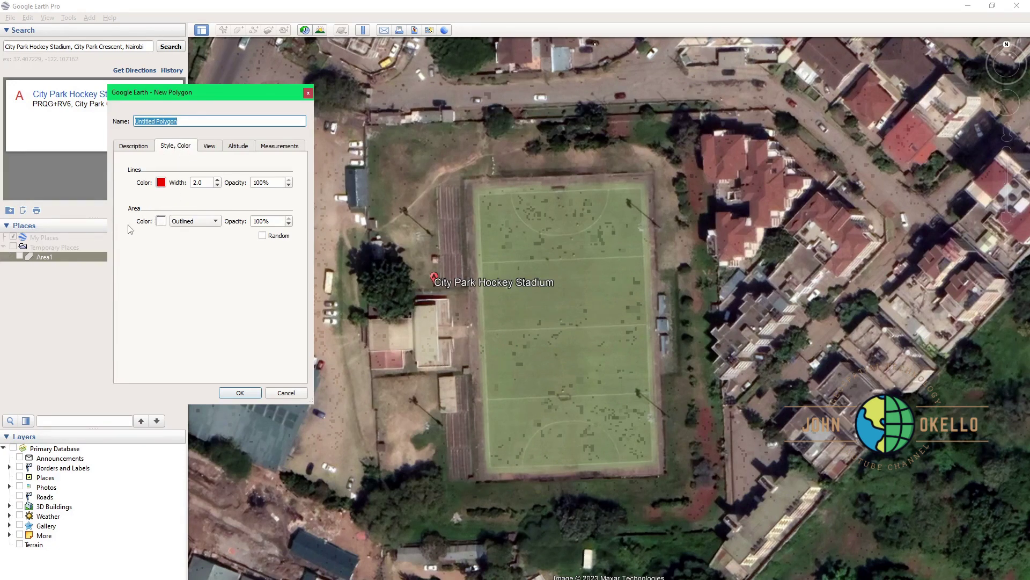
pyautogui.click(186, 222)
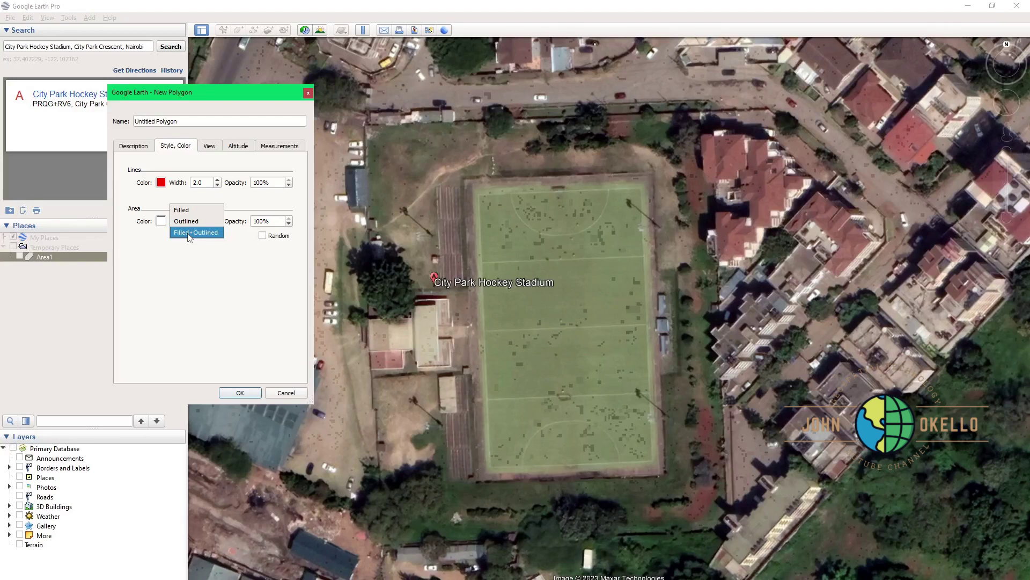
pyautogui.click(194, 223)
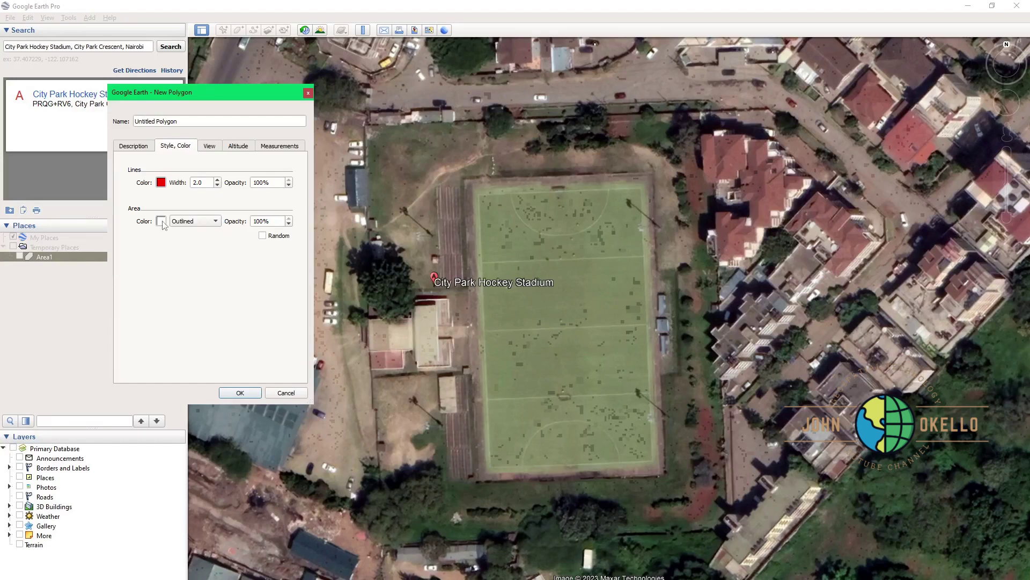
pyautogui.click(161, 221)
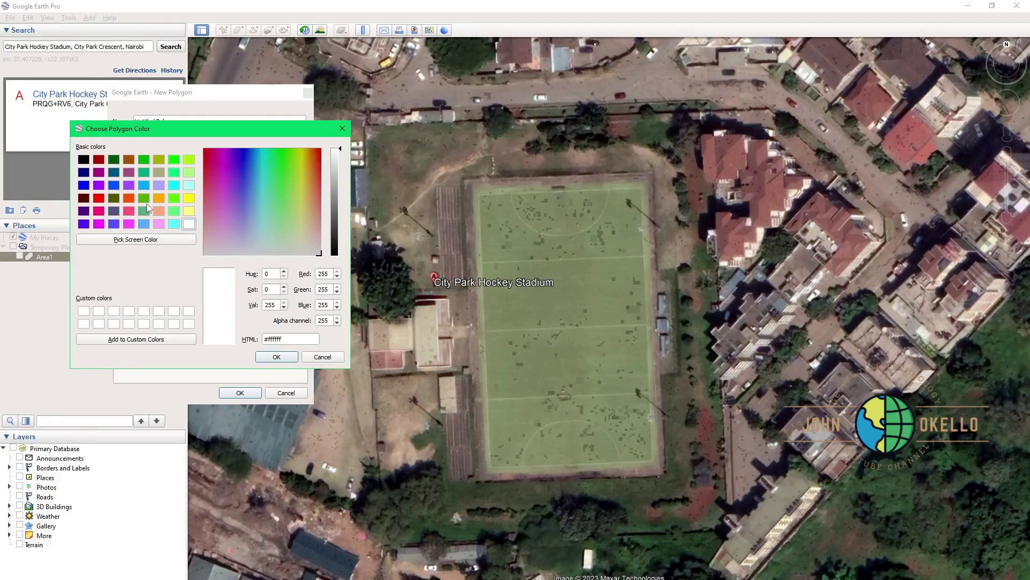
pyautogui.click(189, 198)
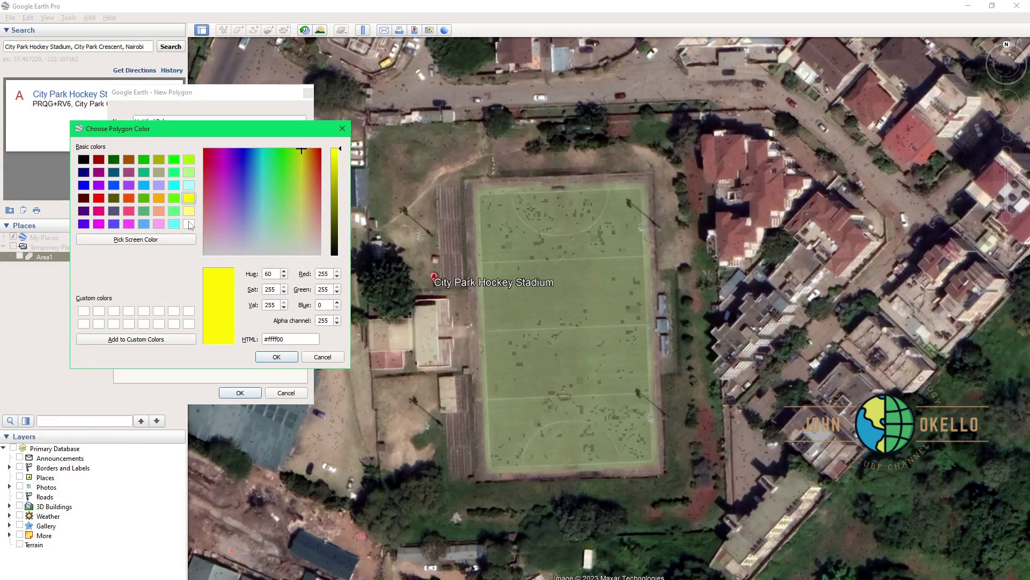
pyautogui.click(275, 358)
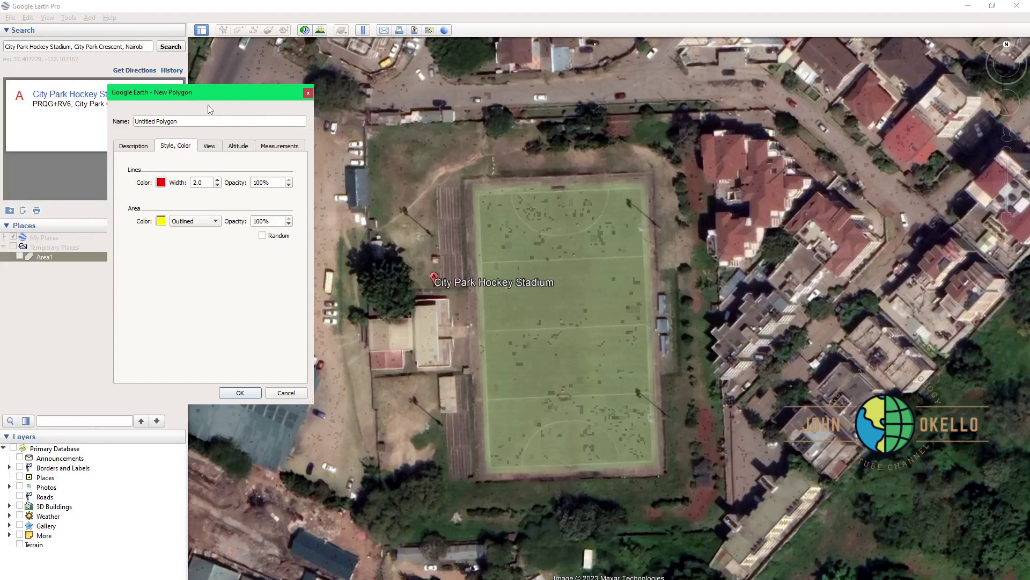
# Name the new polygon Area2 and place its properties window clear of the stadium's northwest corner
pyautogui.moveTo(179, 119); pyautogui.dragTo(133, 120)
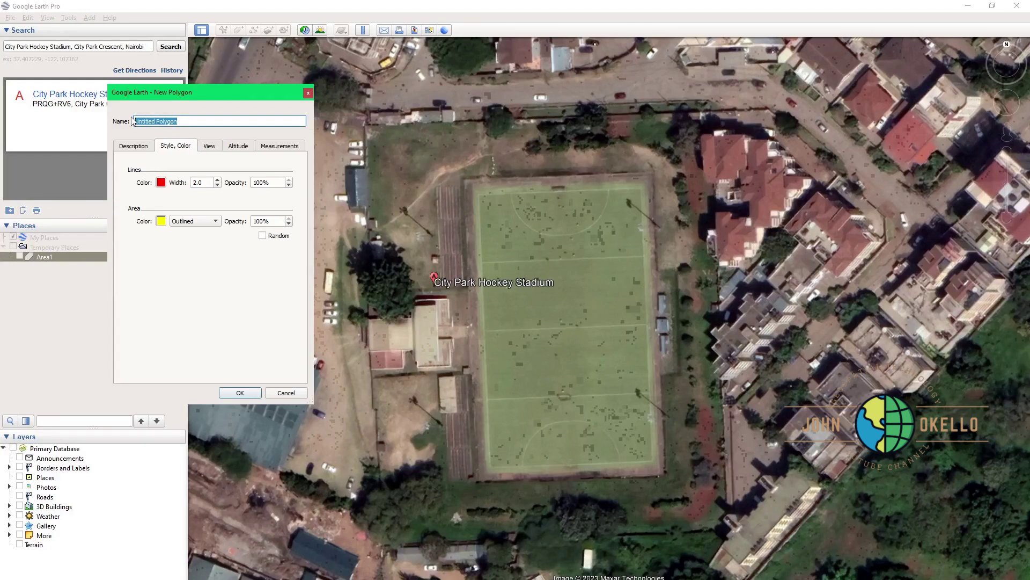
pyautogui.write('Ar')
pyautogui.moveTo(207, 92)
pyautogui.mouseDown()
pyautogui.moveTo(247, 89)
pyautogui.moveTo(218, 79)
pyautogui.mouseUp()
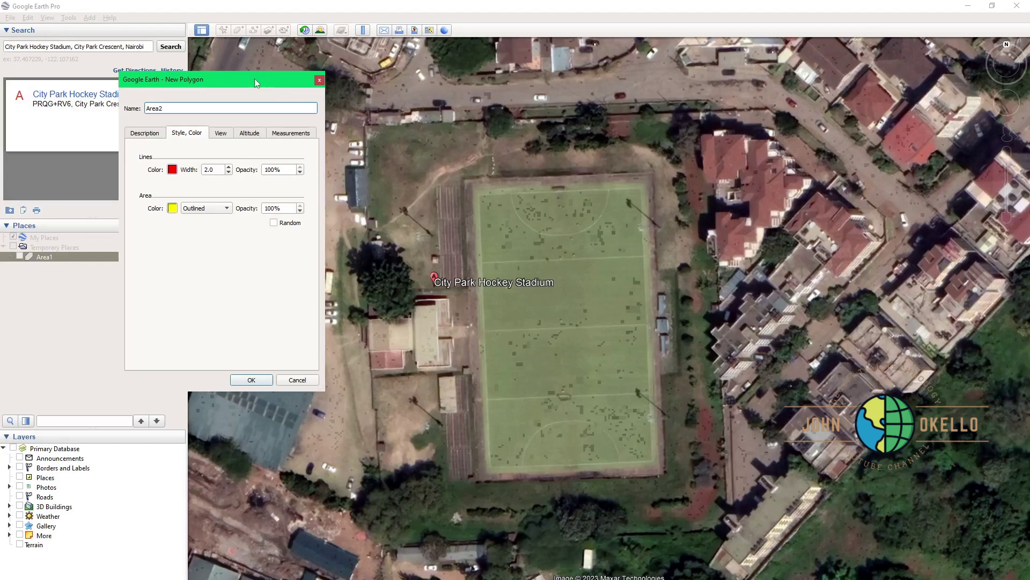
# Trace the Area2 polygon around the hockey stadium grounds from the northwest corner clockwise, following the curved southwest corner and up the western edge
pyautogui.click(366, 126)
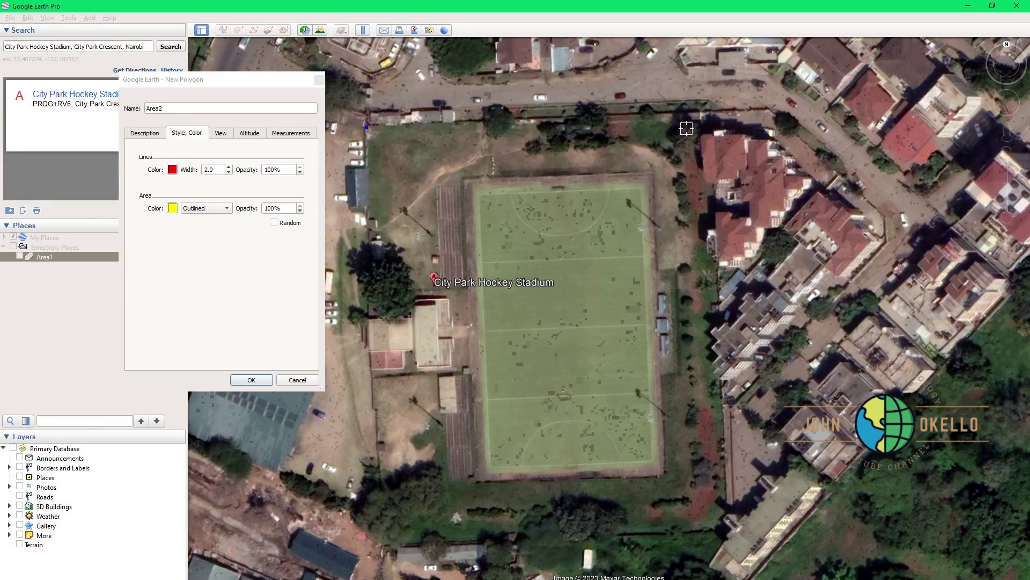
pyautogui.click(703, 116)
pyautogui.click(726, 526)
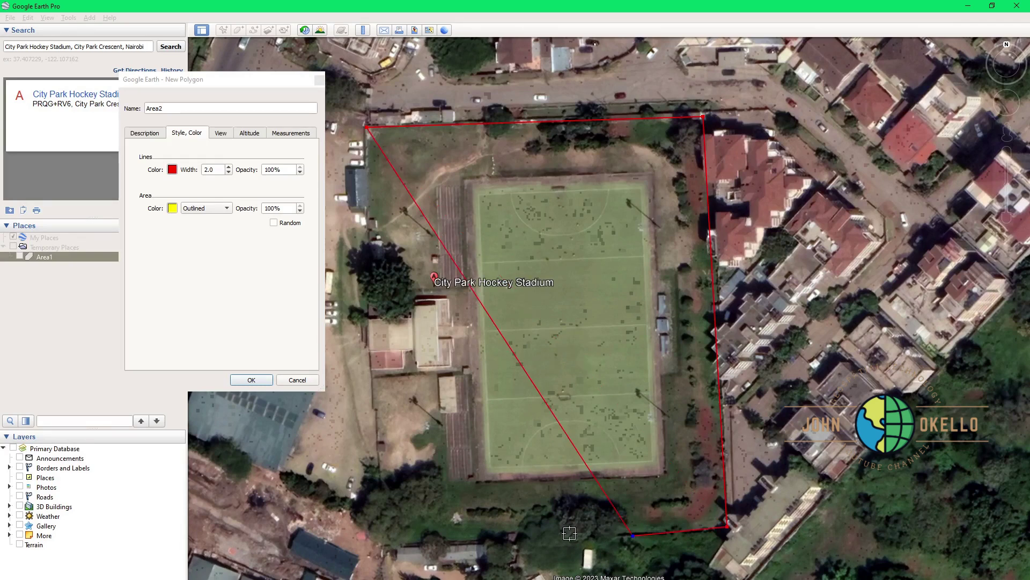
pyautogui.click(545, 538)
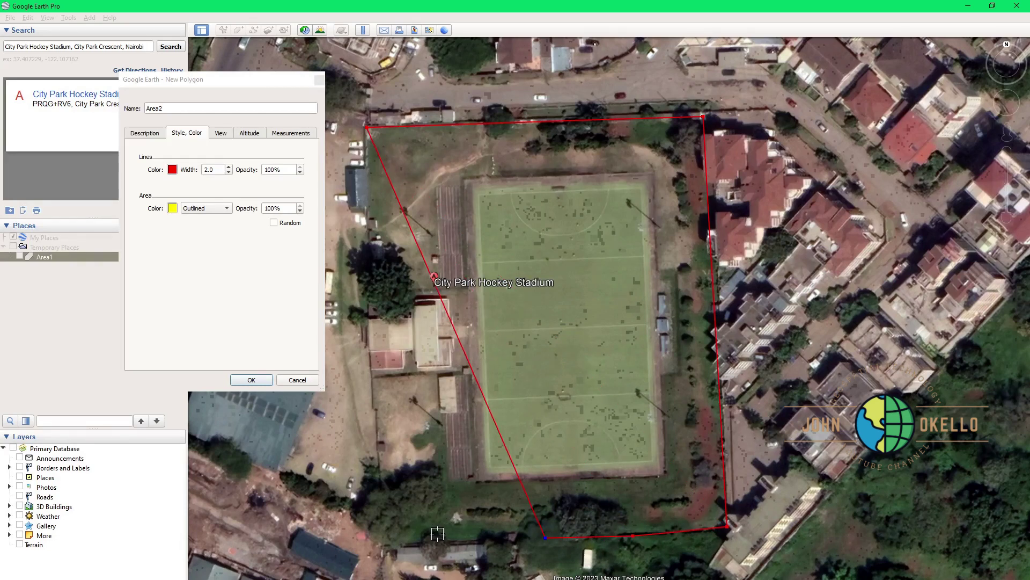
pyautogui.click(440, 534)
pyautogui.click(413, 520)
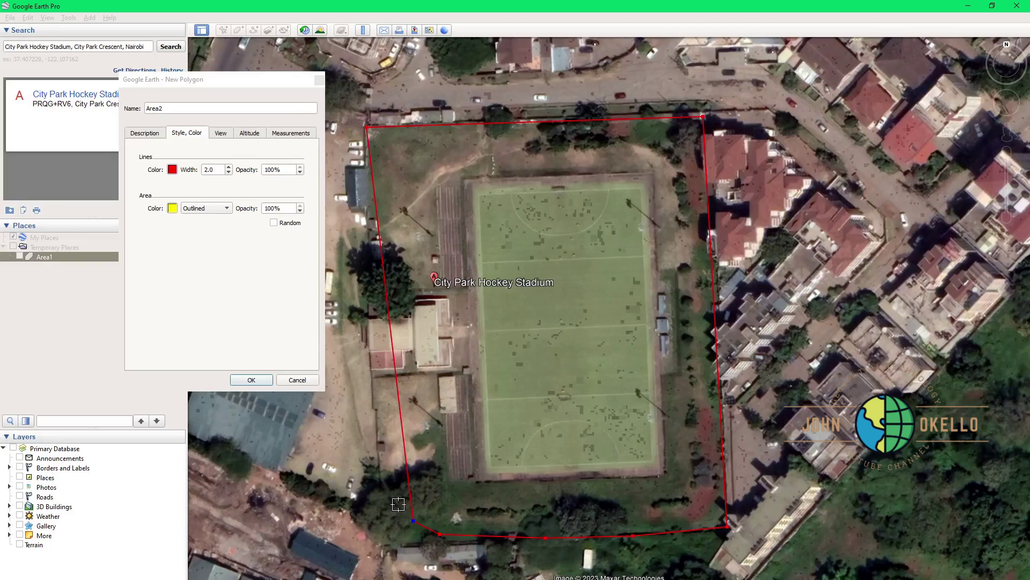
pyautogui.click(398, 503)
pyautogui.click(384, 482)
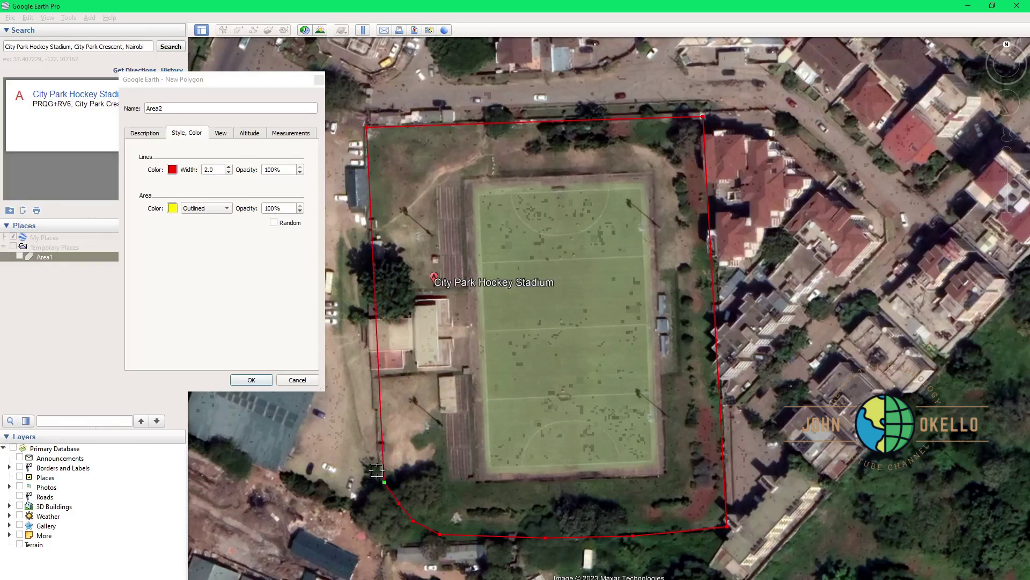
pyautogui.click(379, 470)
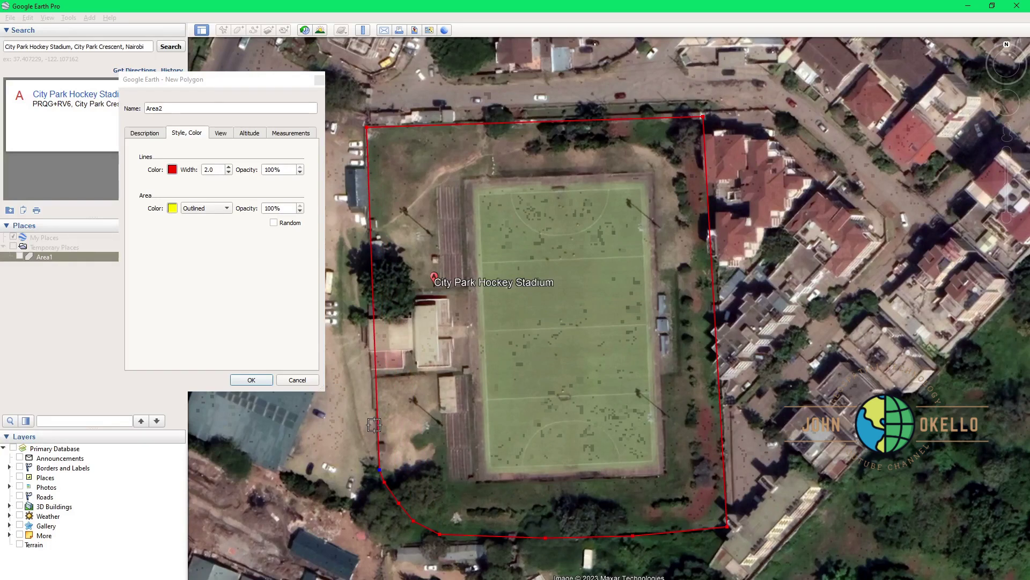
pyautogui.click(372, 366)
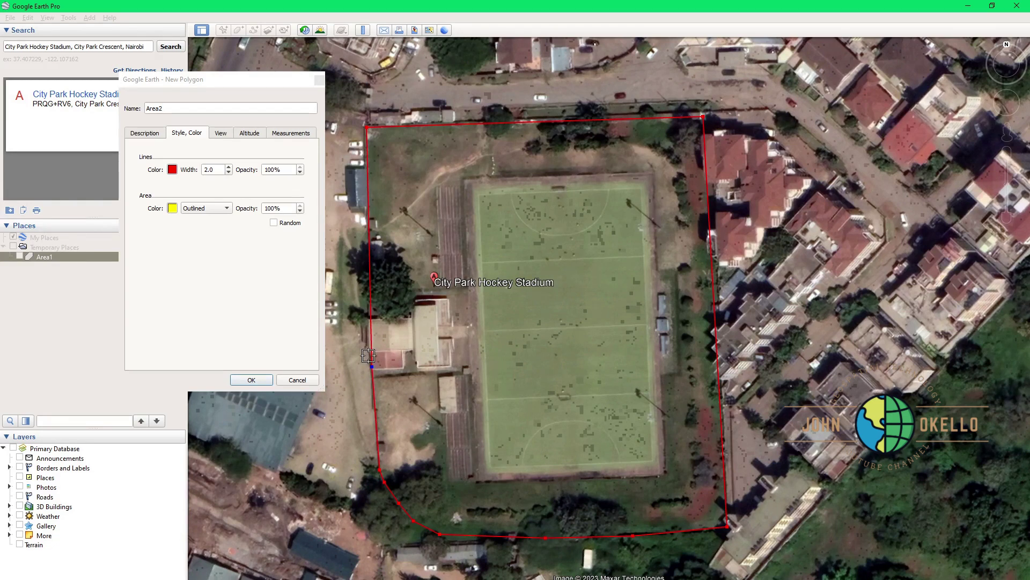
# Set the Area2 outline's line color to yellow (#ffff00) and save the polygon
pyautogui.click(172, 170)
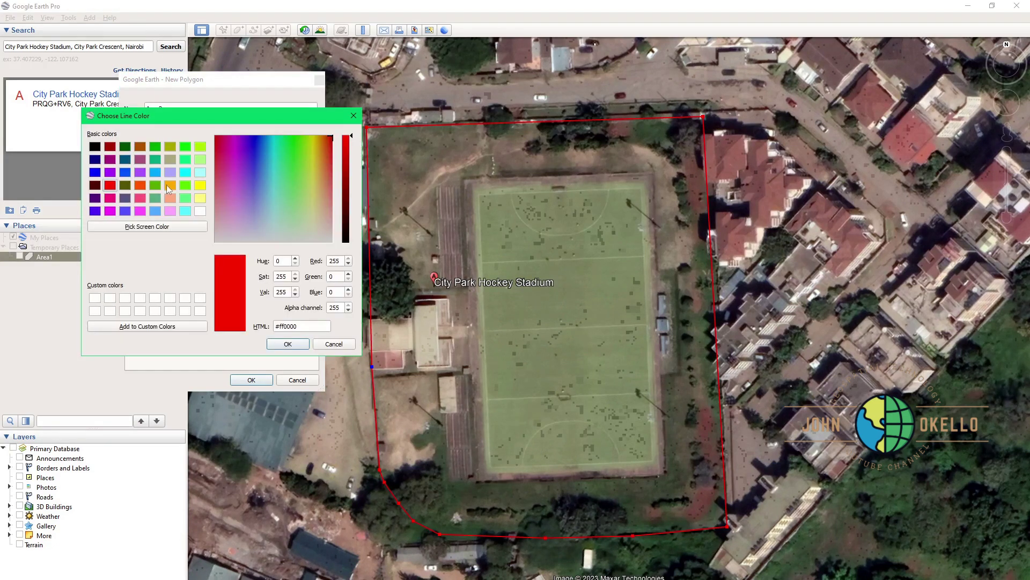
pyautogui.click(199, 185)
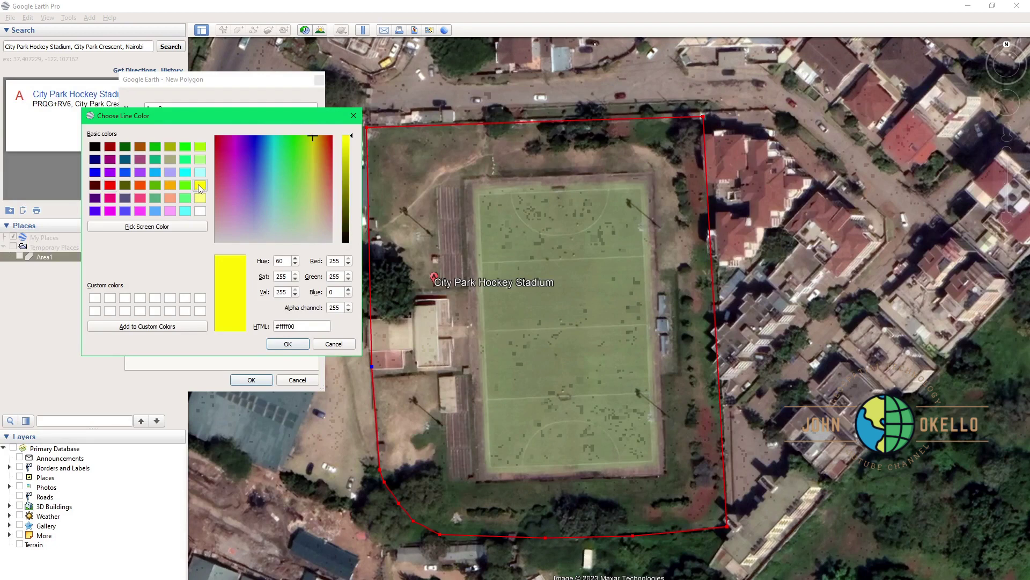
pyautogui.click(279, 346)
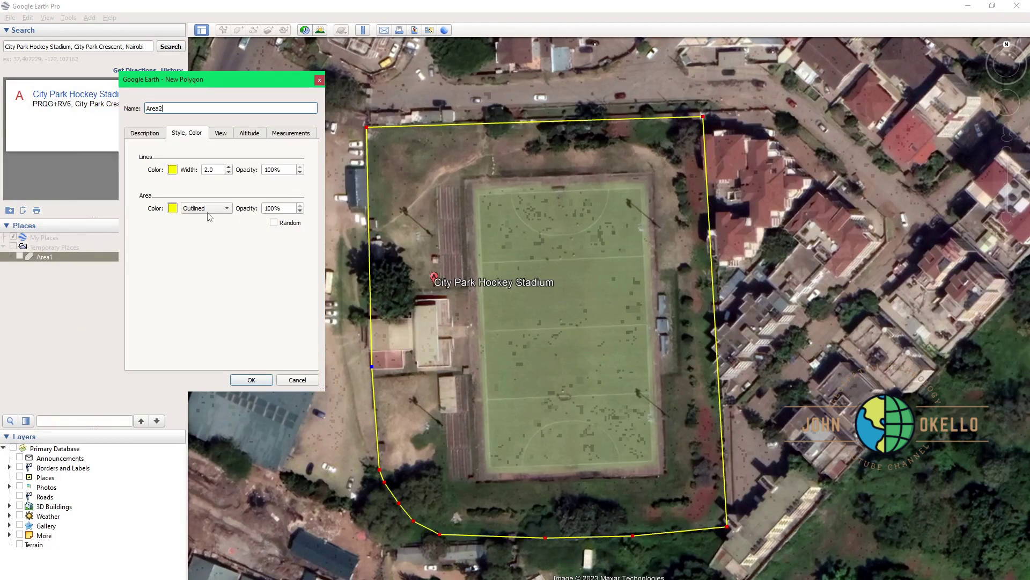
pyautogui.click(251, 380)
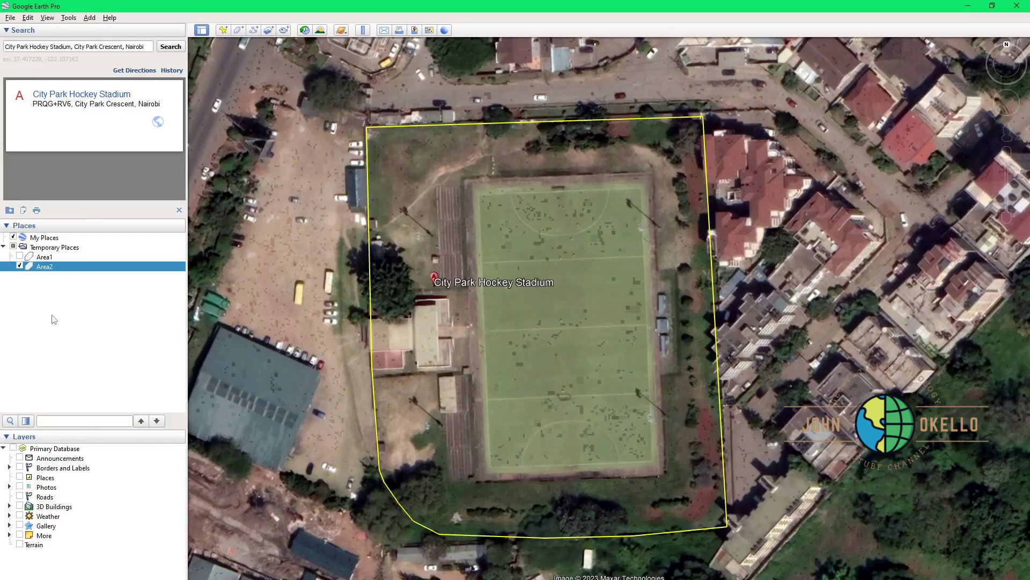
# Compare the two saved outlines by showing Area1 alone on the map and switching back to Area2 alone
pyautogui.click(20, 256)
pyautogui.click(20, 266)
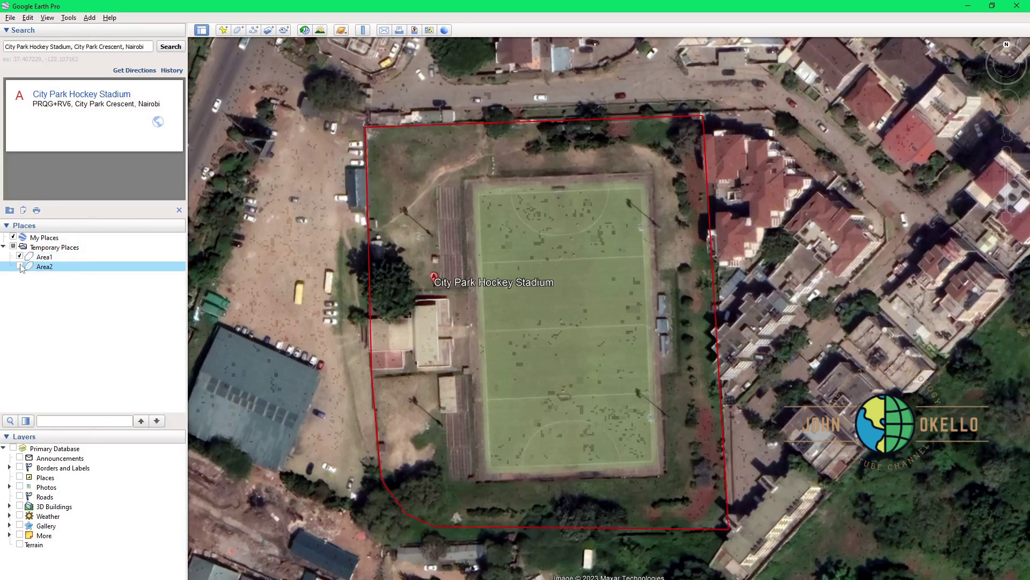
pyautogui.click(19, 256)
pyautogui.click(20, 266)
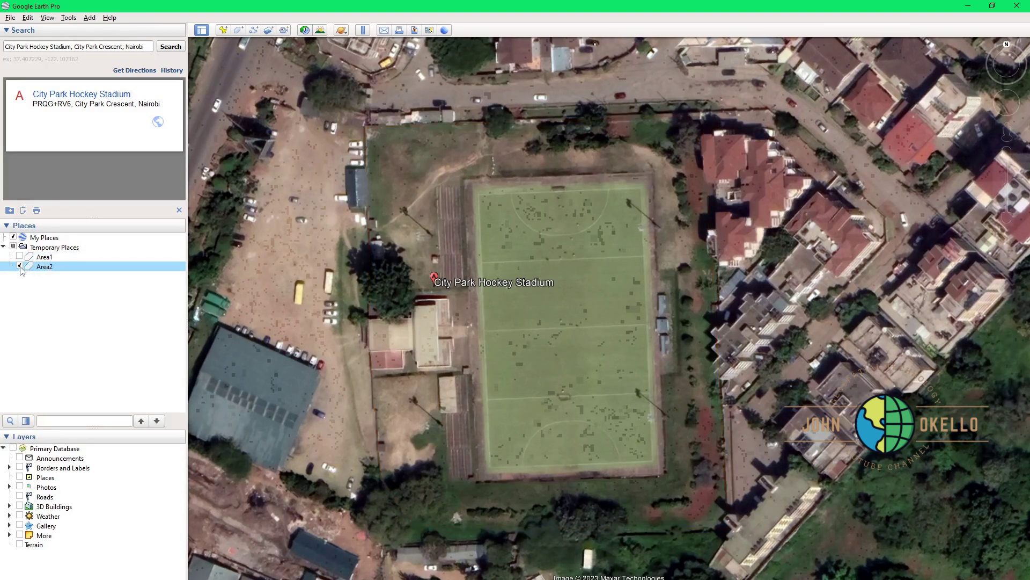
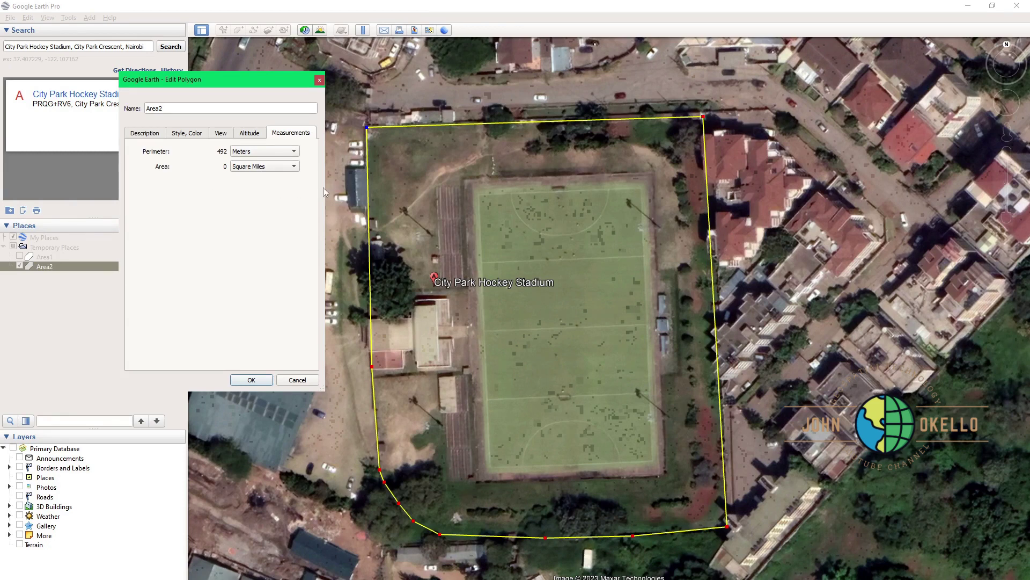
# Read the Area2 polygon's area in acres, switch the area unit to hectares, and move the properties window slightly
pyautogui.click(247, 167)
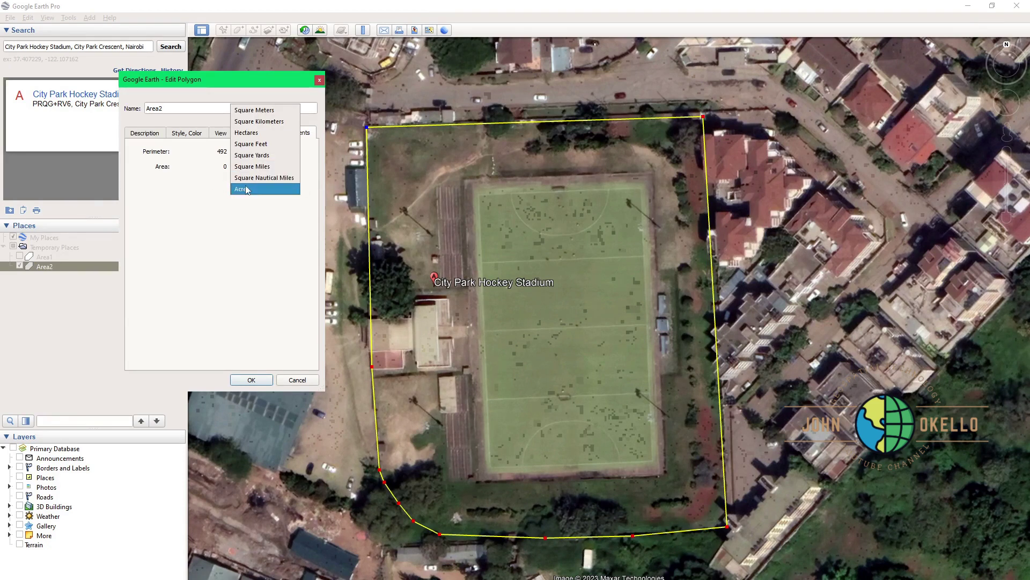
pyautogui.click(244, 190)
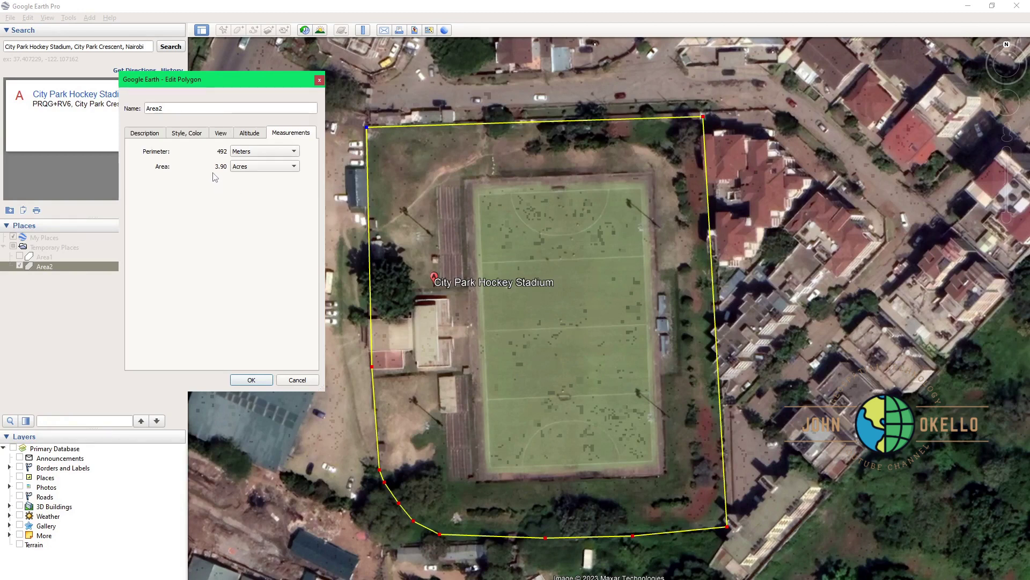
pyautogui.click(254, 171)
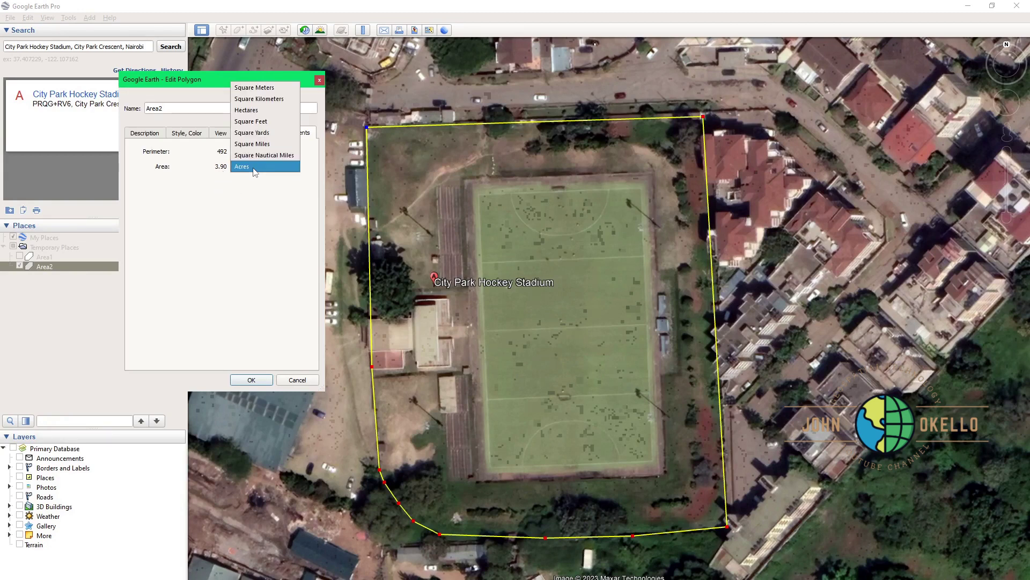
pyautogui.click(258, 111)
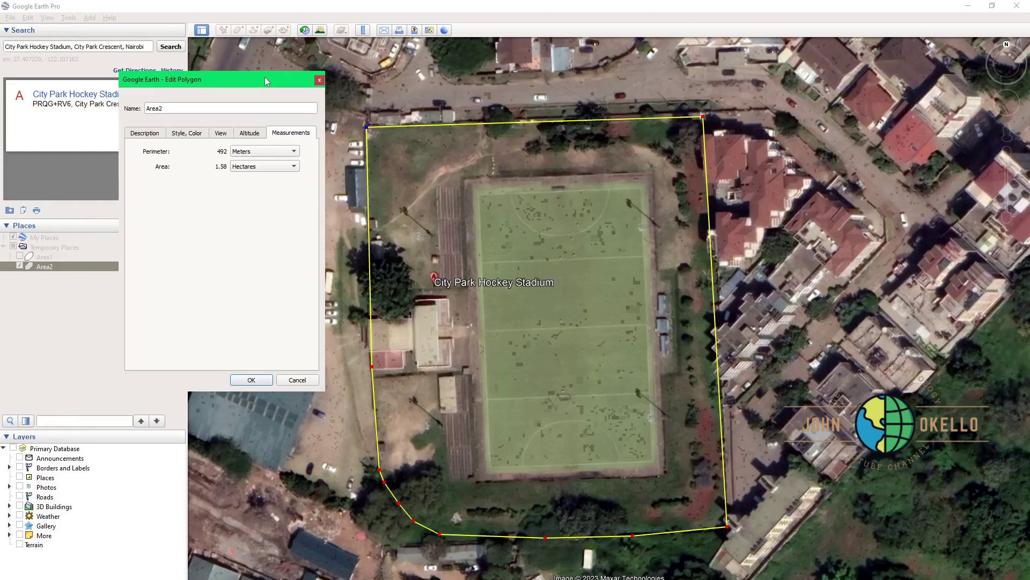
pyautogui.moveTo(265, 81); pyautogui.dragTo(302, 116)
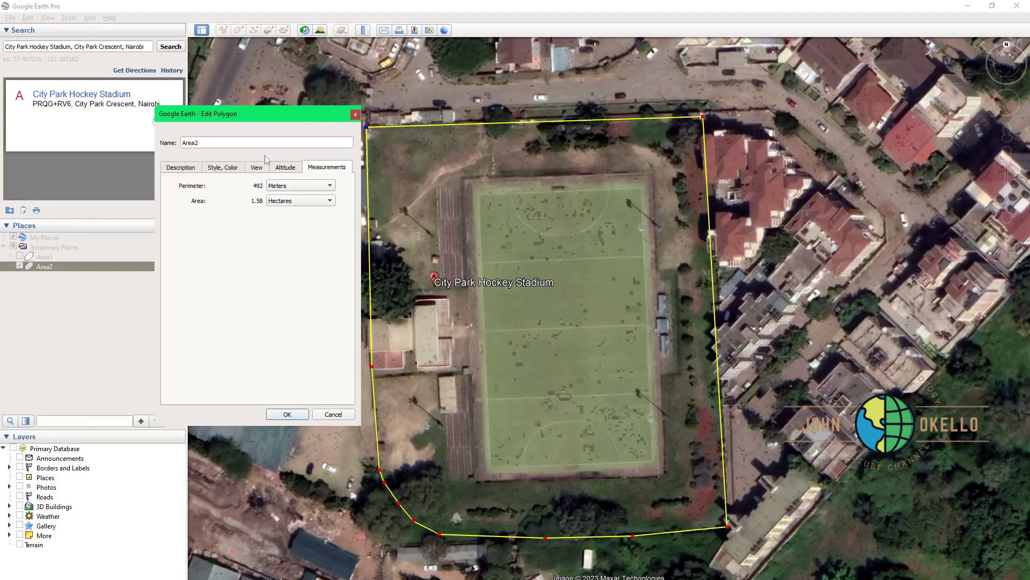